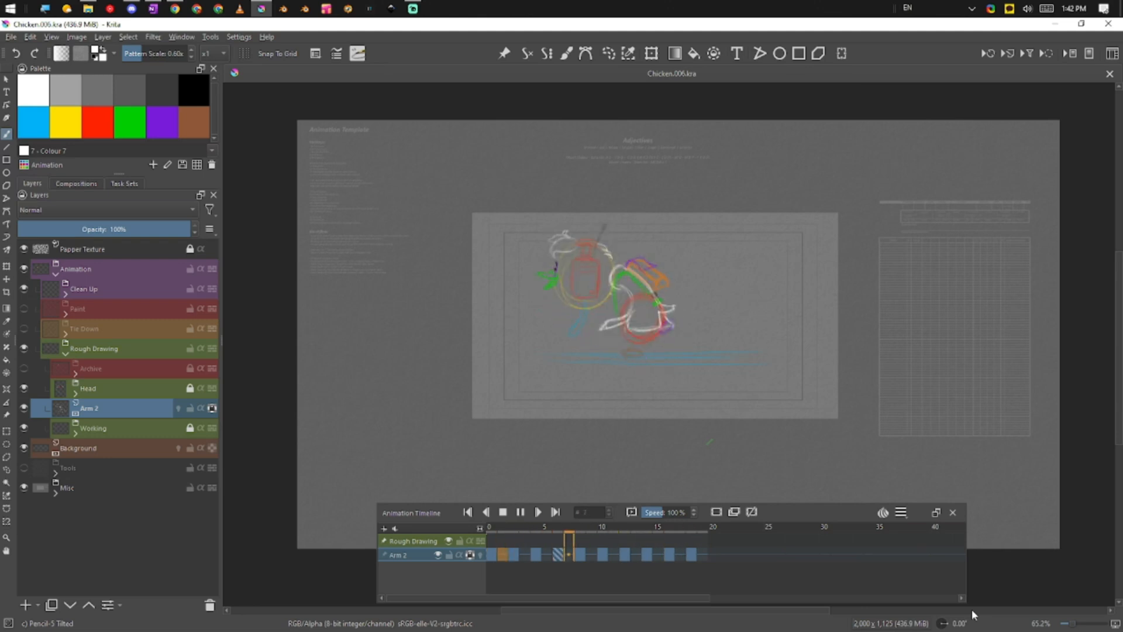
Zoom in on the chicken sketch and stop the animation playback
{"action": "left_click_drag", "start_coordinate": [662, 394], "coordinate": [790, 392]}
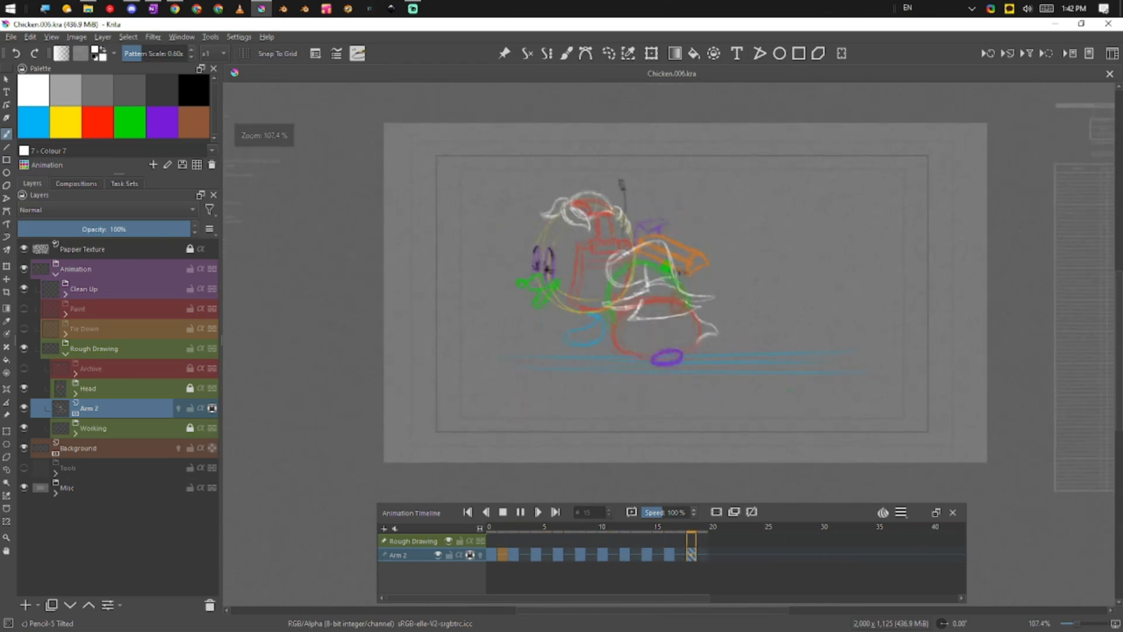
{"action": "left_click", "coordinate": [503, 512]}
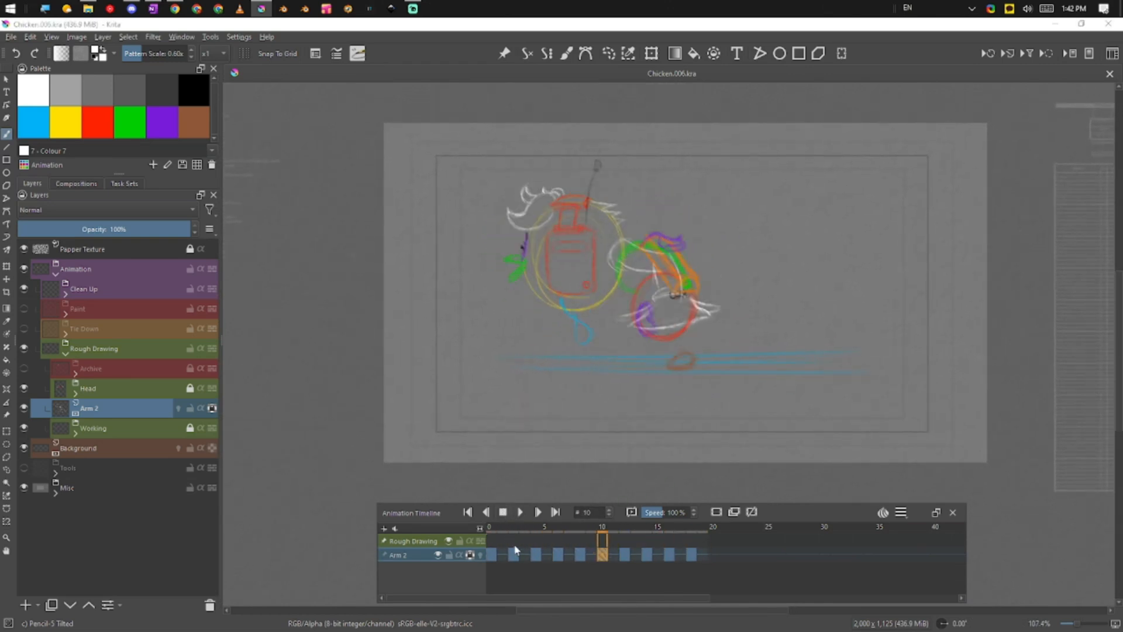
{"action": "left_click", "coordinate": [76, 434]}
{"action": "left_click_drag", "start_coordinate": [215, 402], "coordinate": [213, 462]}
Hide the Clean Up layer and expand Rough Drawing to list Head, Arm 2 and Working
{"action": "left_click", "coordinate": [64, 269]}
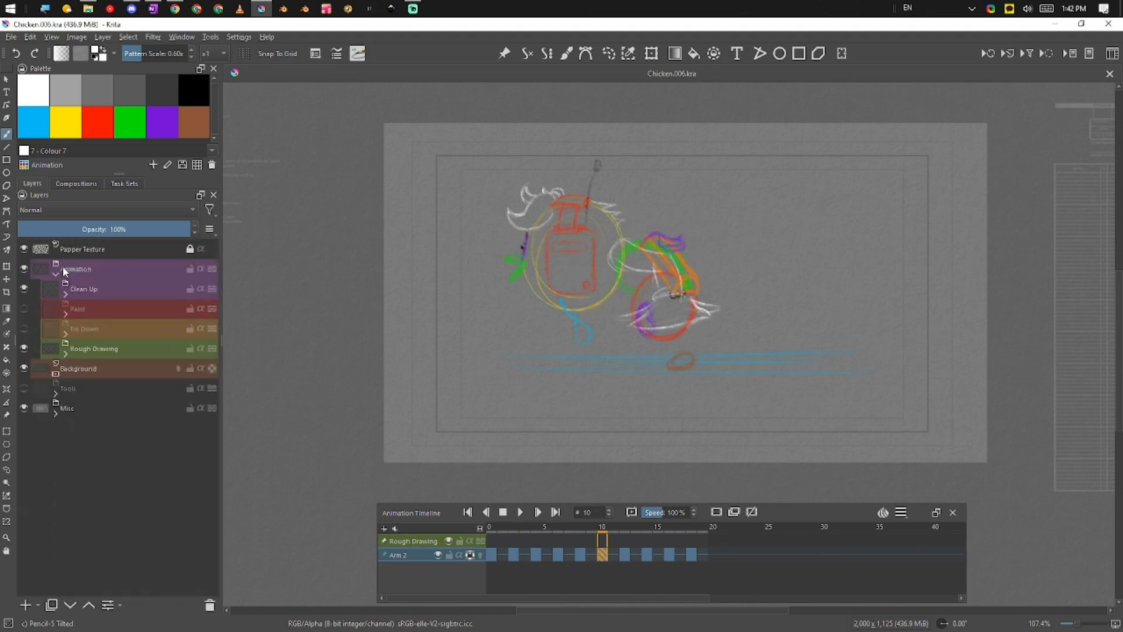
{"action": "left_click", "coordinate": [122, 345]}
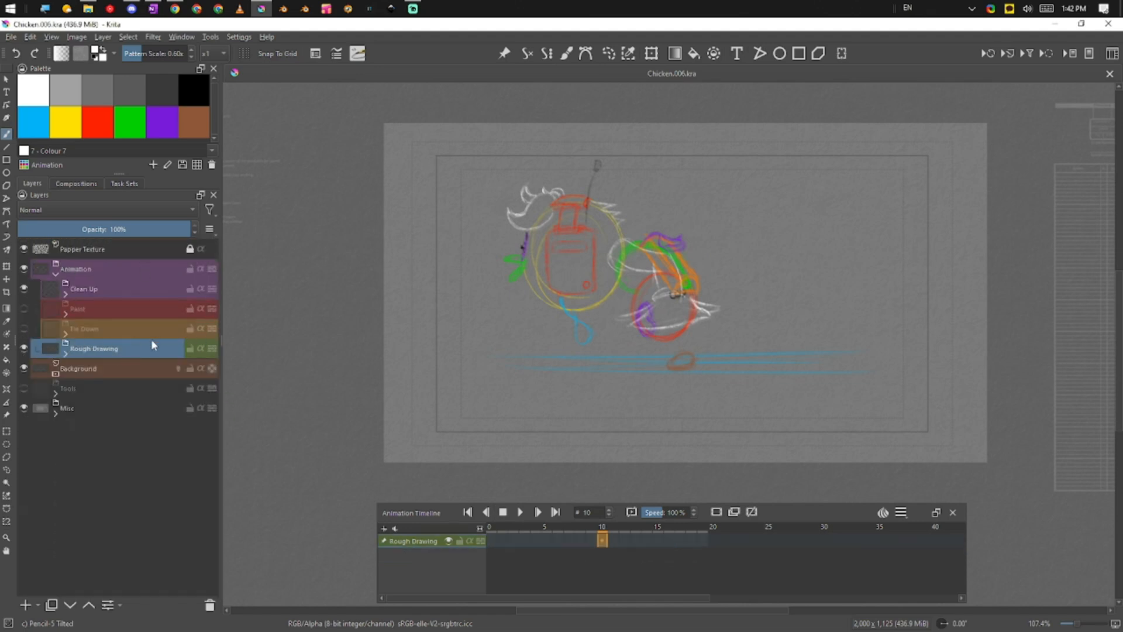
{"action": "left_click", "coordinate": [26, 288]}
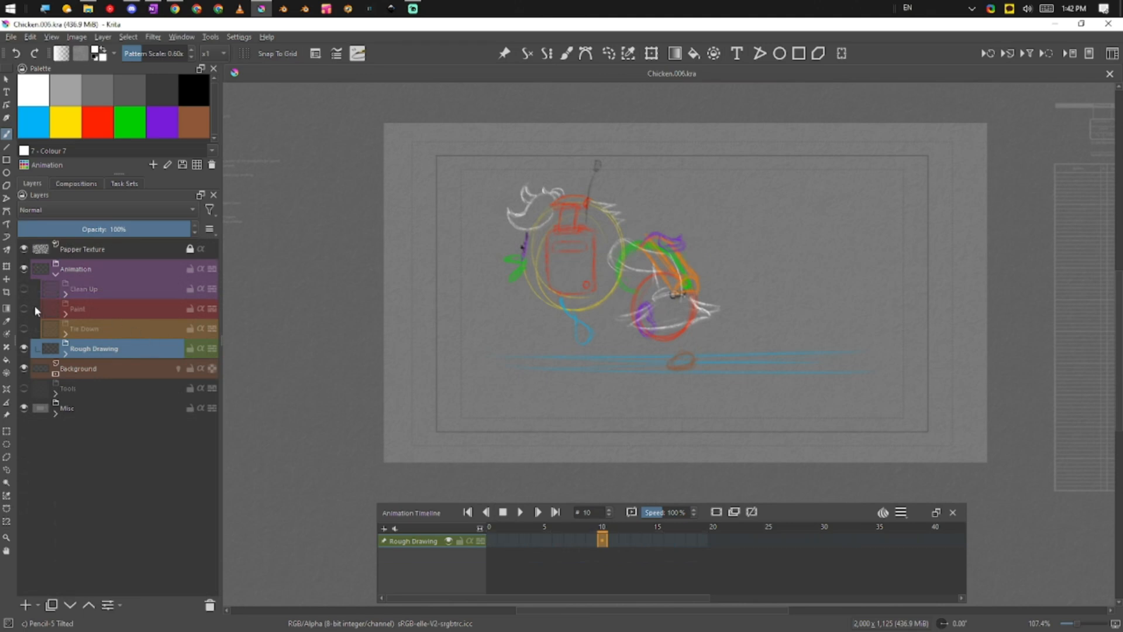
{"action": "left_click", "coordinate": [66, 353]}
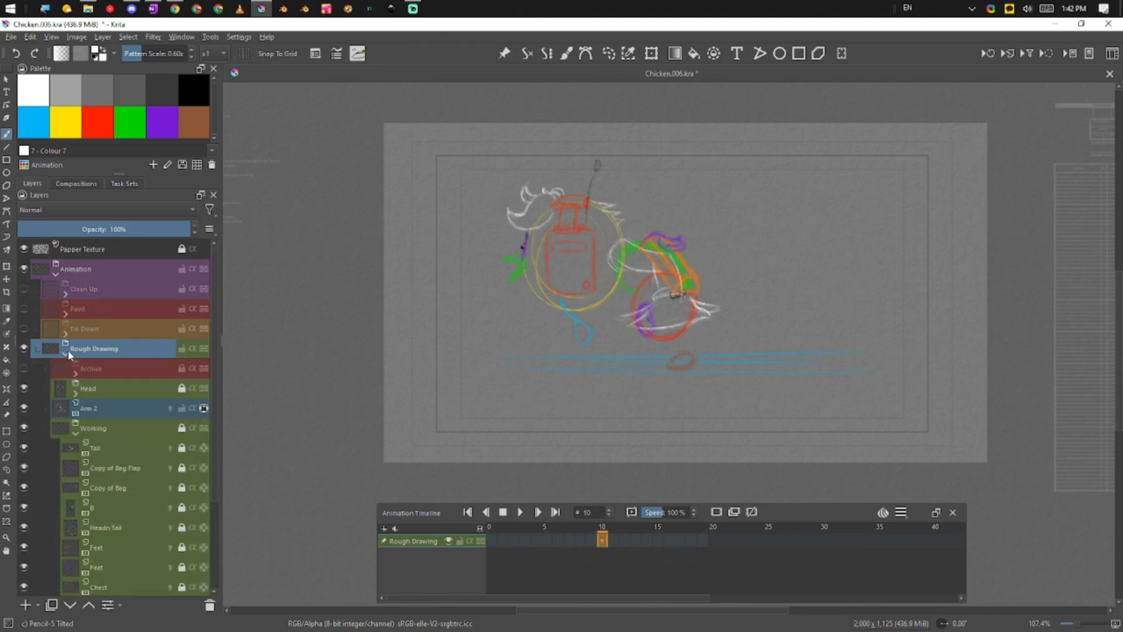
{"action": "scroll", "coordinate": [214, 404], "scroll_direction": "down", "scroll_amount": 3}
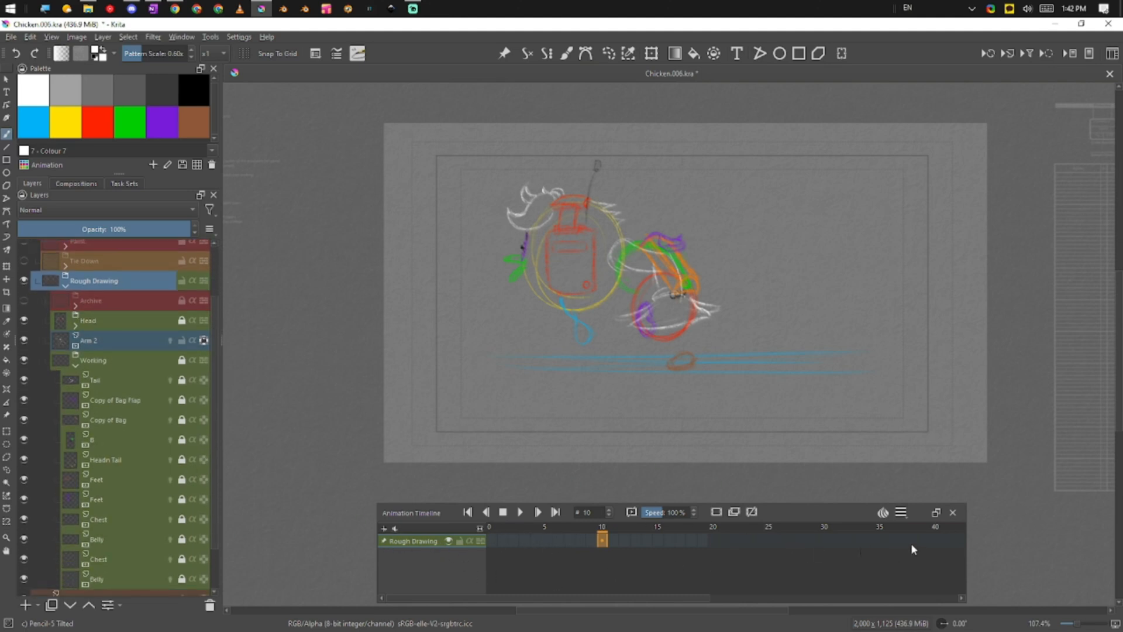
{"action": "scroll", "coordinate": [211, 475], "scroll_direction": "down", "scroll_amount": 3}
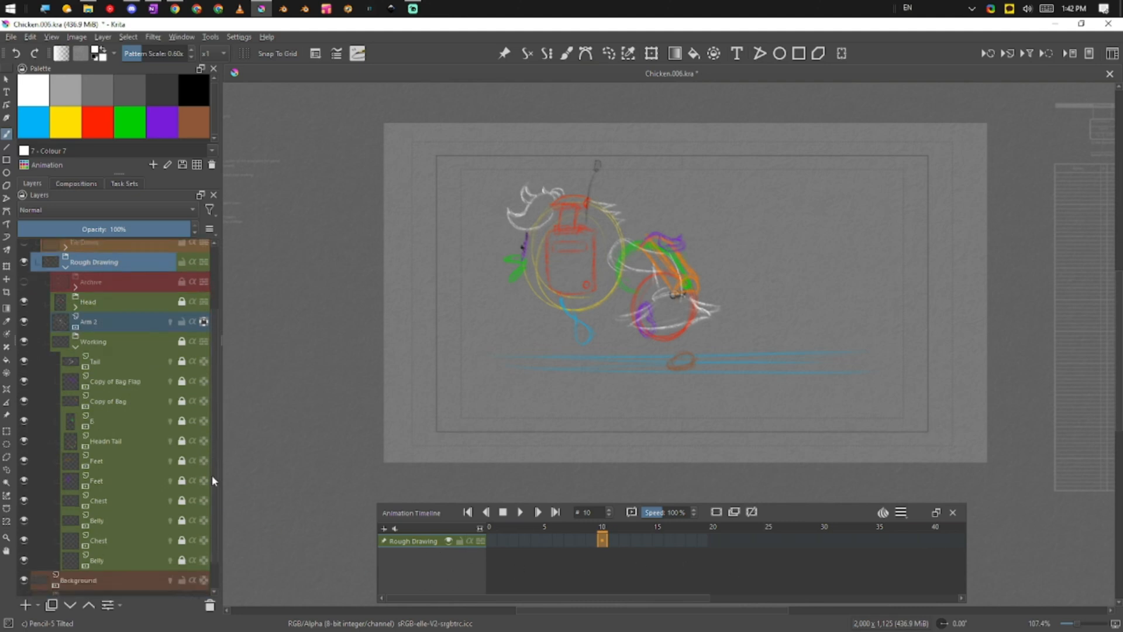
Step through Working's sub-layers from Tail down to the second Chest layer
{"action": "left_click", "coordinate": [124, 326]}
{"action": "left_click", "coordinate": [128, 346]}
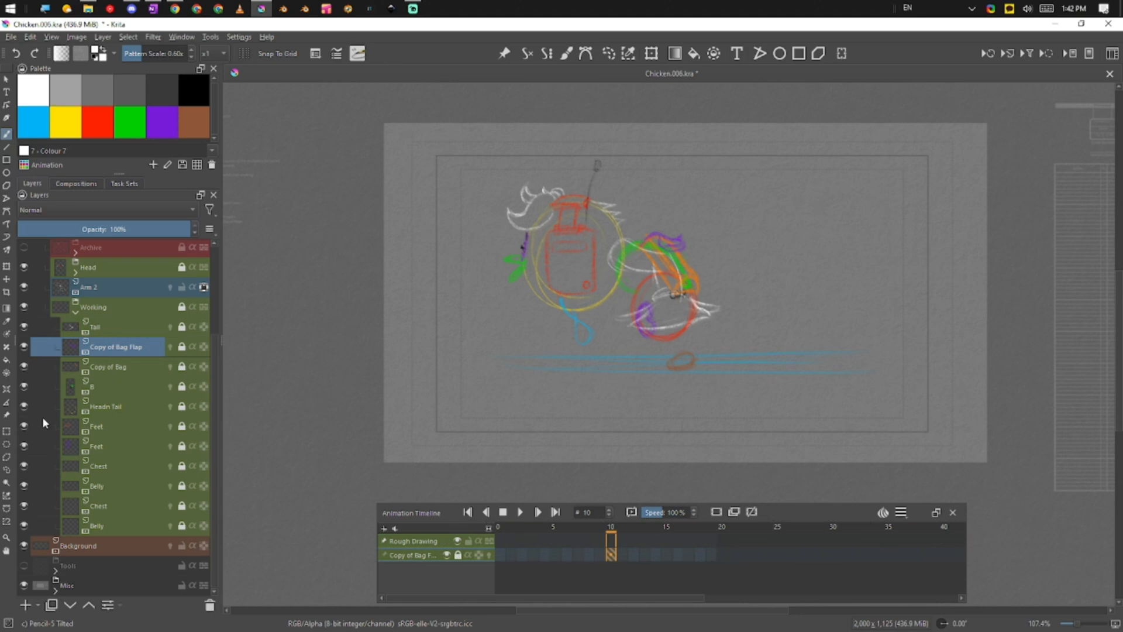
{"action": "left_click", "coordinate": [124, 369]}
{"action": "left_click", "coordinate": [130, 388]}
{"action": "left_click", "coordinate": [127, 405]}
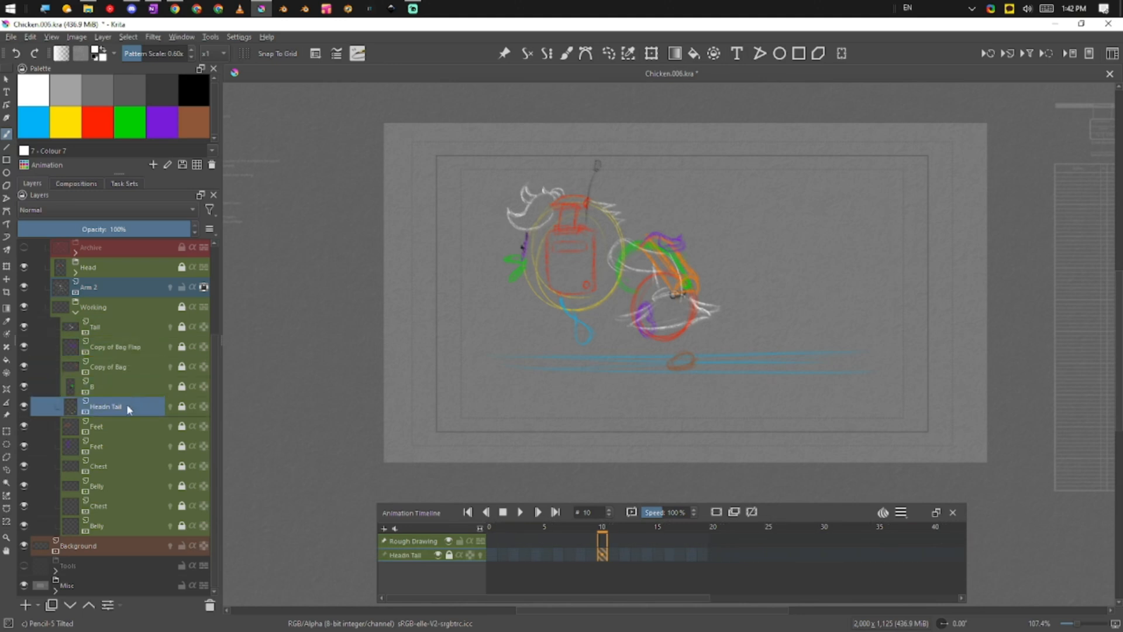
{"action": "left_click", "coordinate": [125, 425]}
{"action": "left_click", "coordinate": [120, 445]}
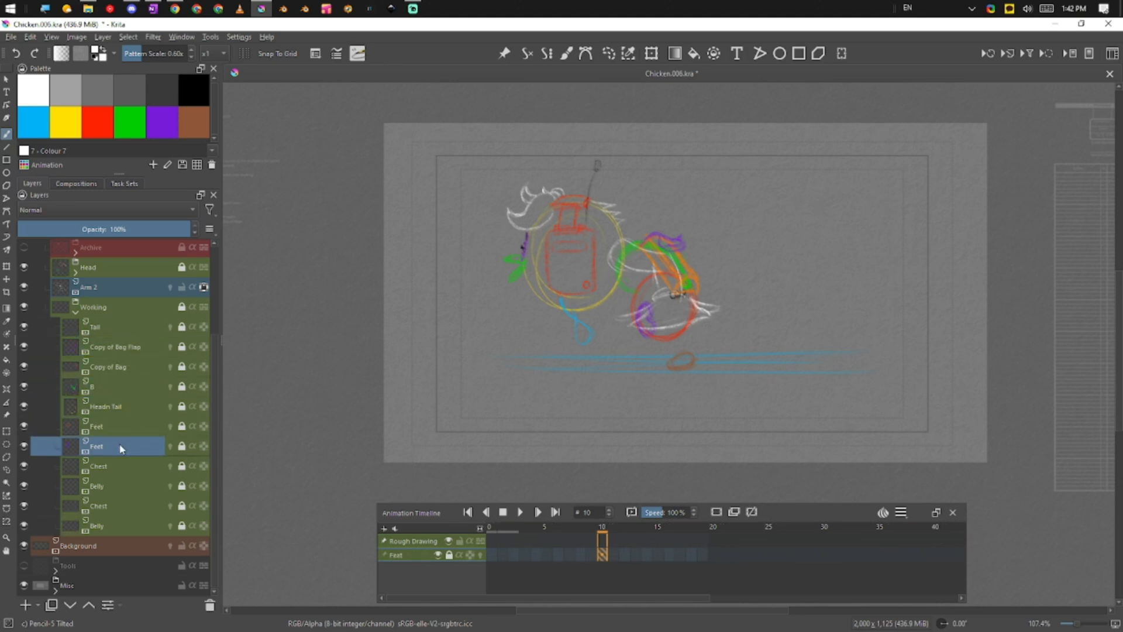
{"action": "left_click", "coordinate": [121, 463]}
{"action": "left_click", "coordinate": [121, 485]}
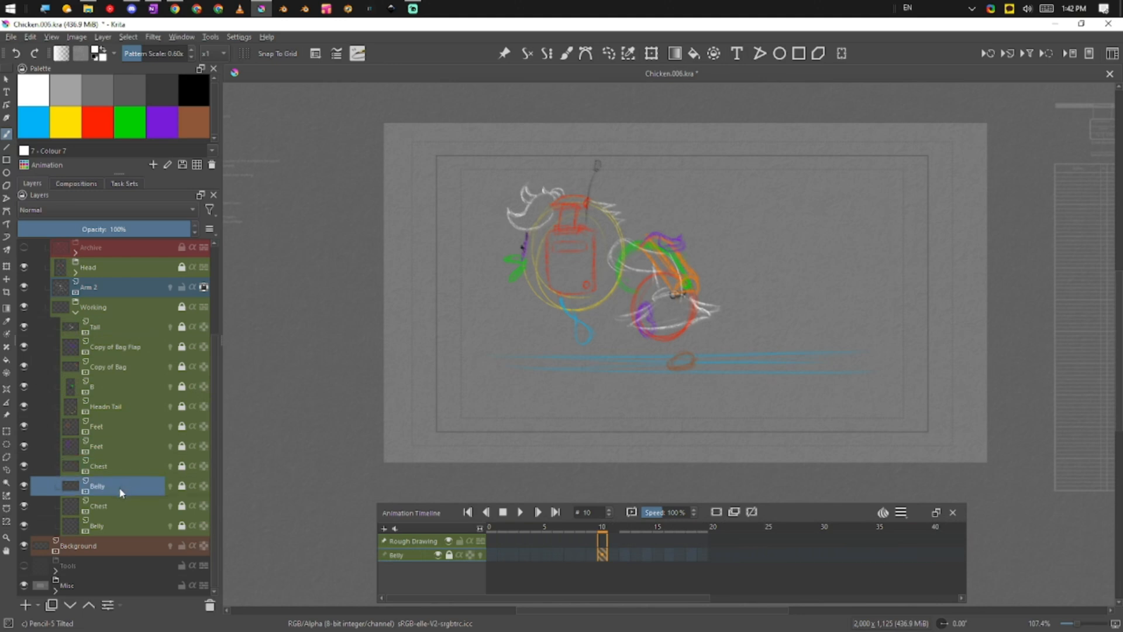
{"action": "left_click", "coordinate": [121, 506]}
Select the lower Belly layer, then move back up through Chest and Belly to the upper Feet
{"action": "left_click", "coordinate": [139, 521]}
{"action": "left_click", "coordinate": [138, 502]}
{"action": "left_click", "coordinate": [139, 486]}
{"action": "left_click", "coordinate": [139, 466]}
{"action": "left_click", "coordinate": [136, 446]}
{"action": "left_click", "coordinate": [138, 428]}
{"action": "mouse_move", "coordinate": [124, 446]}
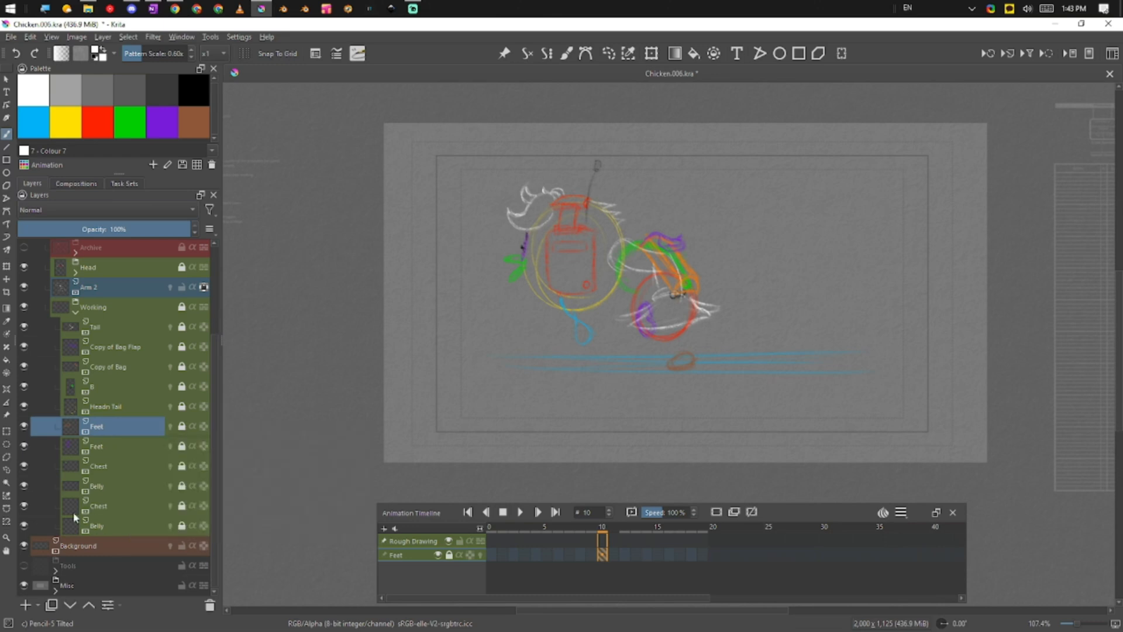
Hide Tail, Copy of Bag Flap, Copy of Bag, B, Headn Tail, both Feet, Chest, Belly and second Chest
{"action": "left_click", "coordinate": [24, 326]}
{"action": "left_click", "coordinate": [24, 347]}
{"action": "left_click", "coordinate": [24, 367]}
{"action": "left_click", "coordinate": [24, 387]}
{"action": "left_click", "coordinate": [24, 407]}
{"action": "left_click", "coordinate": [24, 425]}
{"action": "left_click", "coordinate": [24, 446]}
{"action": "left_click", "coordinate": [24, 466]}
{"action": "left_click", "coordinate": [24, 485]}
{"action": "left_click", "coordinate": [24, 505]}
{"action": "left_click_drag", "start_coordinate": [212, 465], "coordinate": [207, 370]}
Hide the Arm 2 and Head layers and show the bottom Belly layer
{"action": "left_click", "coordinate": [24, 409]}
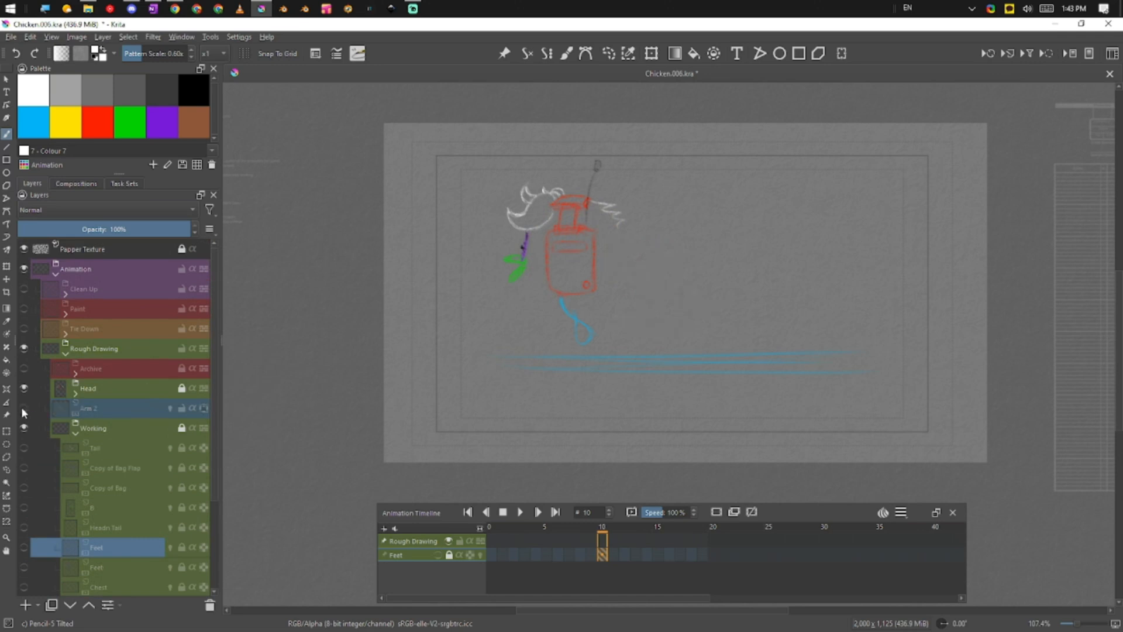
{"action": "left_click", "coordinate": [24, 389]}
{"action": "left_click_drag", "start_coordinate": [216, 452], "coordinate": [217, 577]}
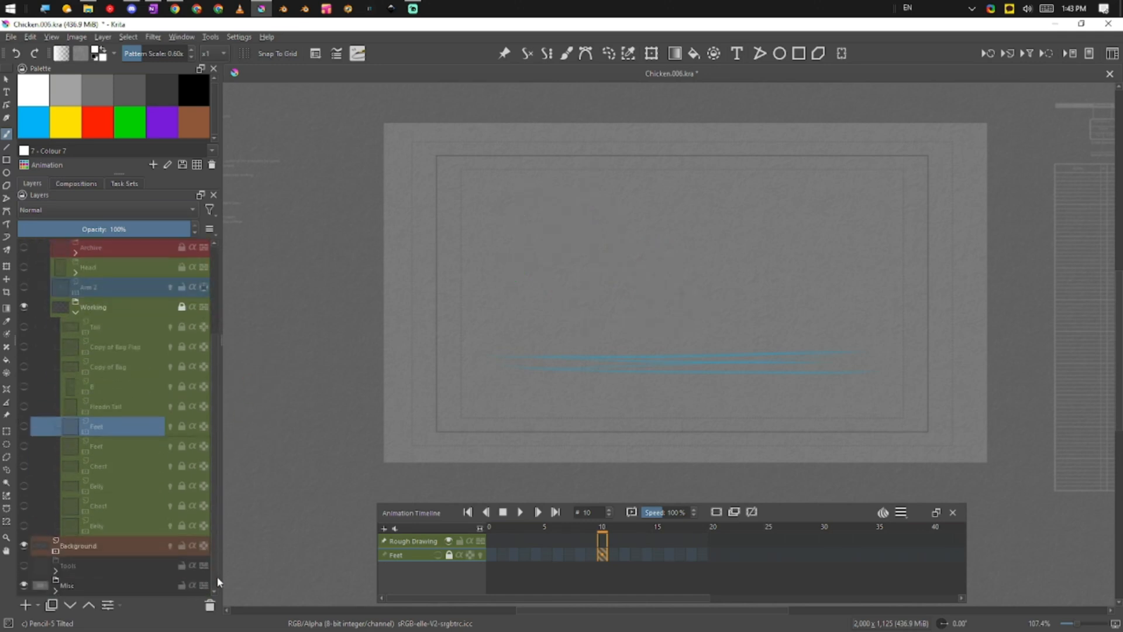
{"action": "left_click", "coordinate": [24, 525]}
Play and stop the belly preview, then select the bottom and upper Belly layers
{"action": "left_click", "coordinate": [523, 513]}
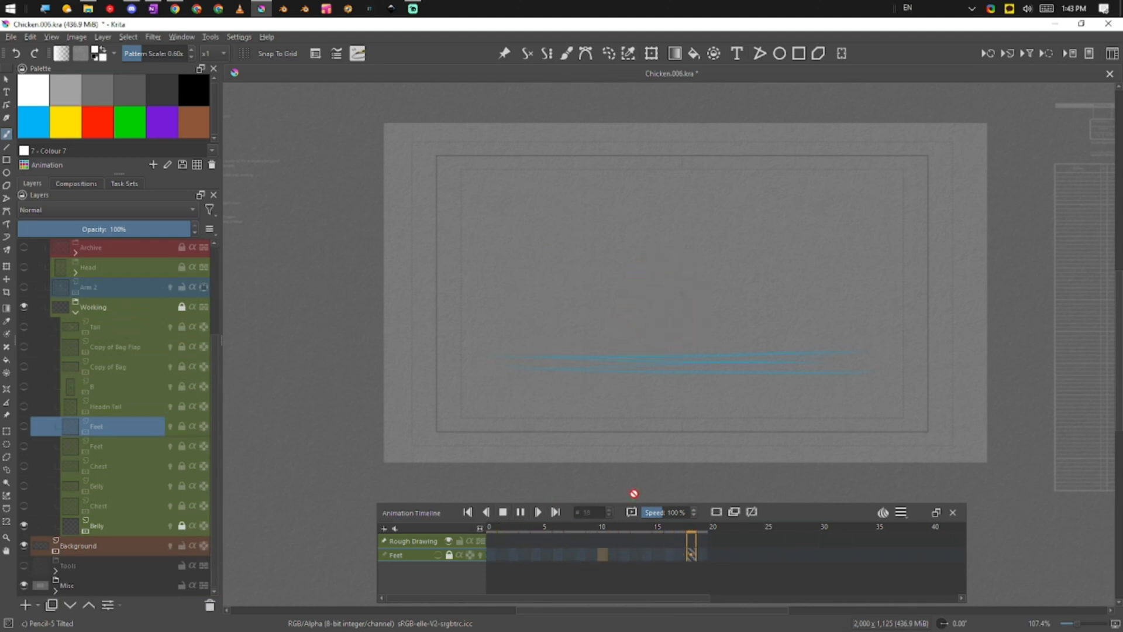
{"action": "left_click", "coordinate": [503, 512]}
{"action": "left_click", "coordinate": [109, 528]}
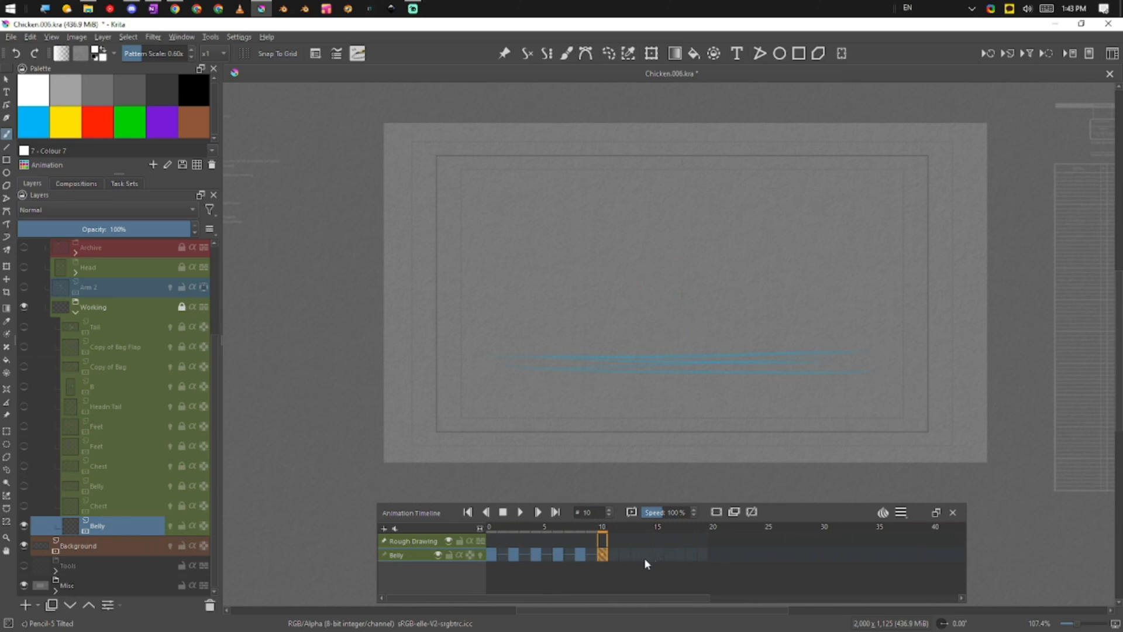
{"action": "left_click", "coordinate": [112, 490]}
Show and unlock the upper Belly layer, then switch between the two Belly layers
{"action": "left_click", "coordinate": [24, 485]}
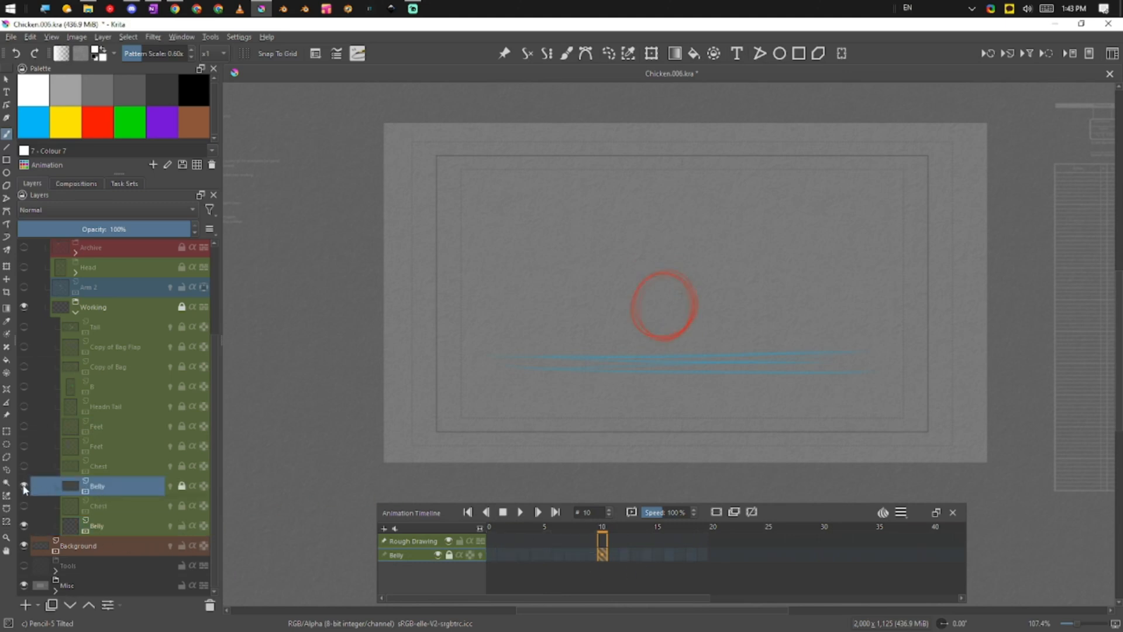
{"action": "left_click", "coordinate": [175, 486]}
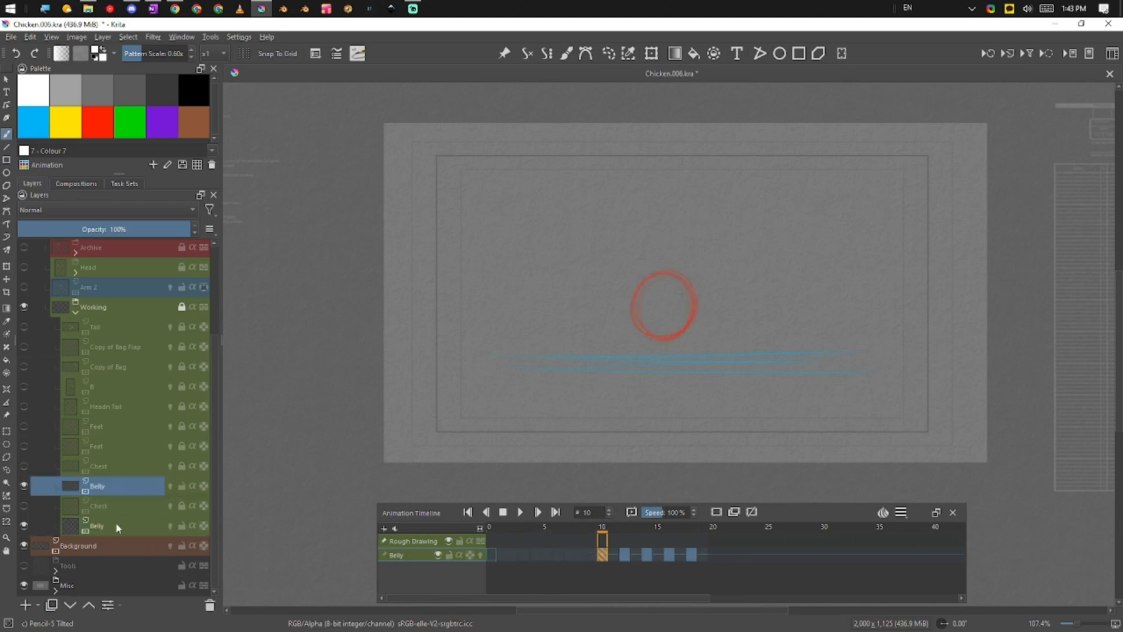
{"action": "left_click", "coordinate": [62, 528]}
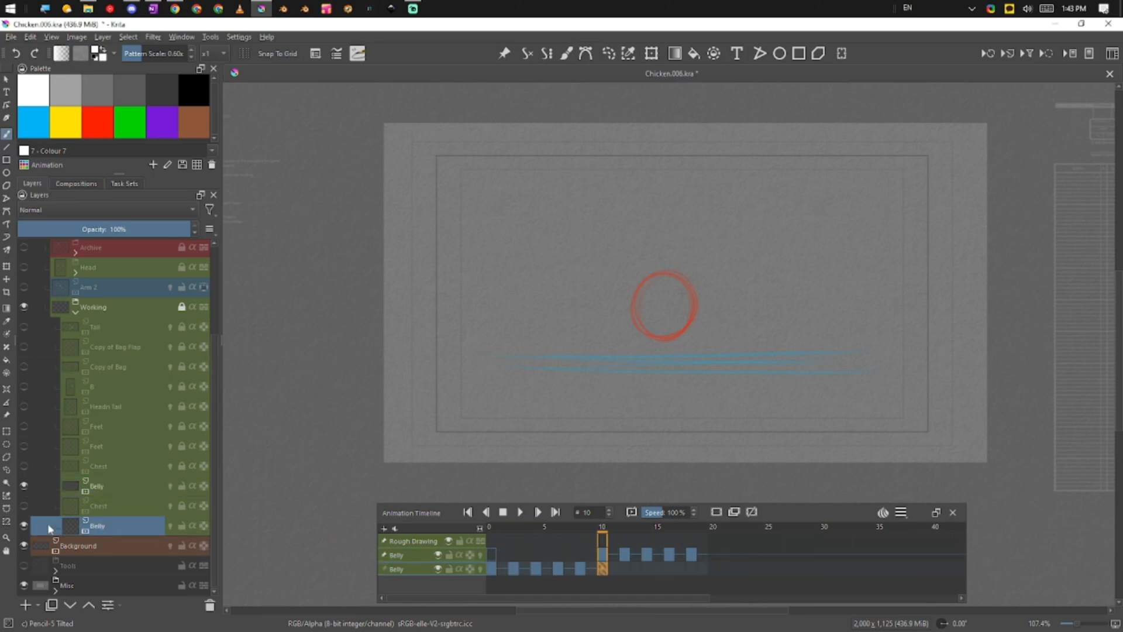
{"action": "left_click", "coordinate": [131, 490]}
{"action": "left_click", "coordinate": [128, 532]}
Scrub frames 0 to 4 and play briefly to compare the belly drawings
{"action": "mouse_move", "coordinate": [606, 527]}
{"action": "left_mouse_down"}
{"action": "mouse_move", "coordinate": [474, 558]}
{"action": "mouse_move", "coordinate": [692, 557]}
{"action": "left_mouse_up"}
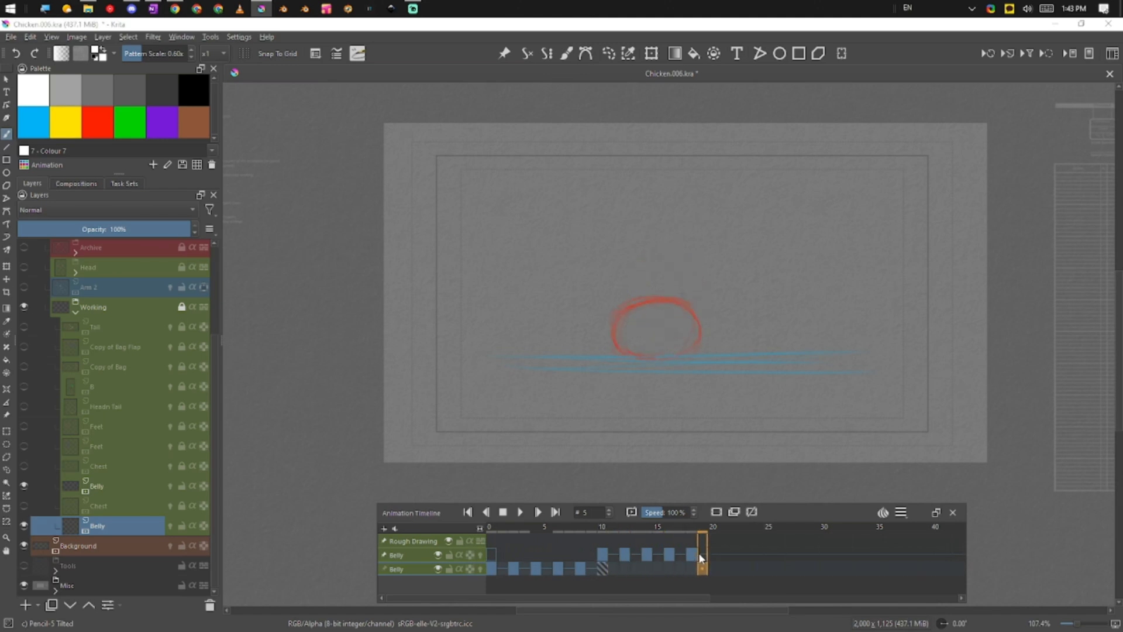
{"action": "left_click", "coordinate": [492, 528]}
{"action": "mouse_move", "coordinate": [513, 532]}
{"action": "left_mouse_down"}
{"action": "mouse_move", "coordinate": [662, 542]}
{"action": "mouse_move", "coordinate": [631, 557]}
{"action": "mouse_move", "coordinate": [471, 568]}
{"action": "mouse_move", "coordinate": [596, 551]}
{"action": "mouse_move", "coordinate": [491, 544]}
{"action": "mouse_move", "coordinate": [692, 544]}
{"action": "mouse_move", "coordinate": [501, 536]}
{"action": "left_mouse_up"}
{"action": "left_click", "coordinate": [520, 512]}
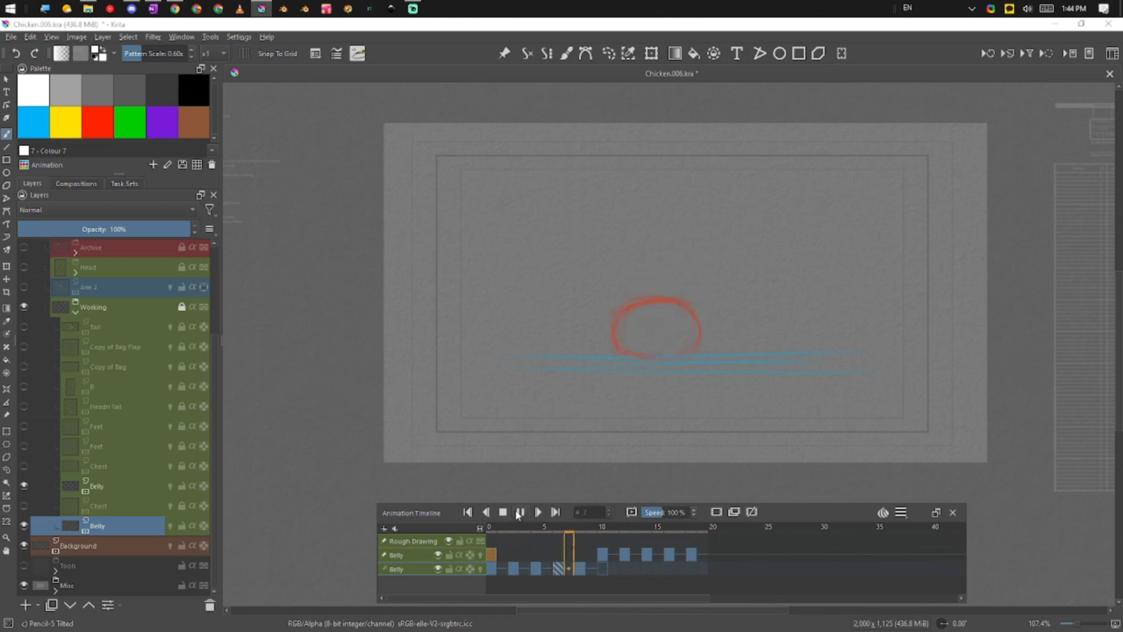
{"action": "left_click", "coordinate": [520, 513]}
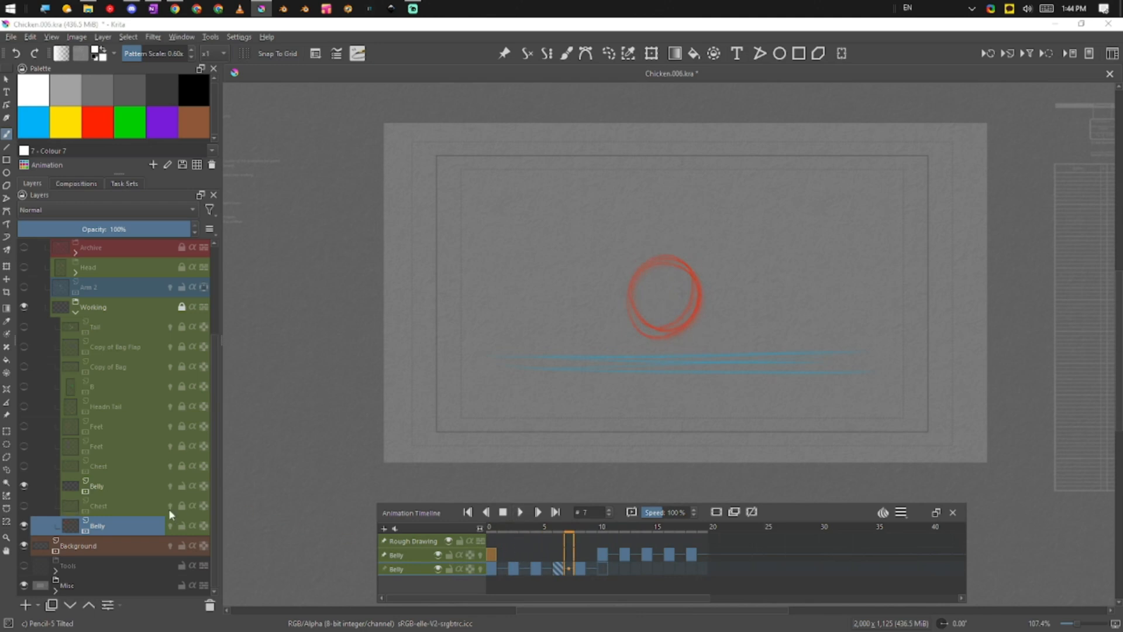
Compare playback with only the lower Belly layer versus both Belly layers shown
{"action": "left_click", "coordinate": [24, 486]}
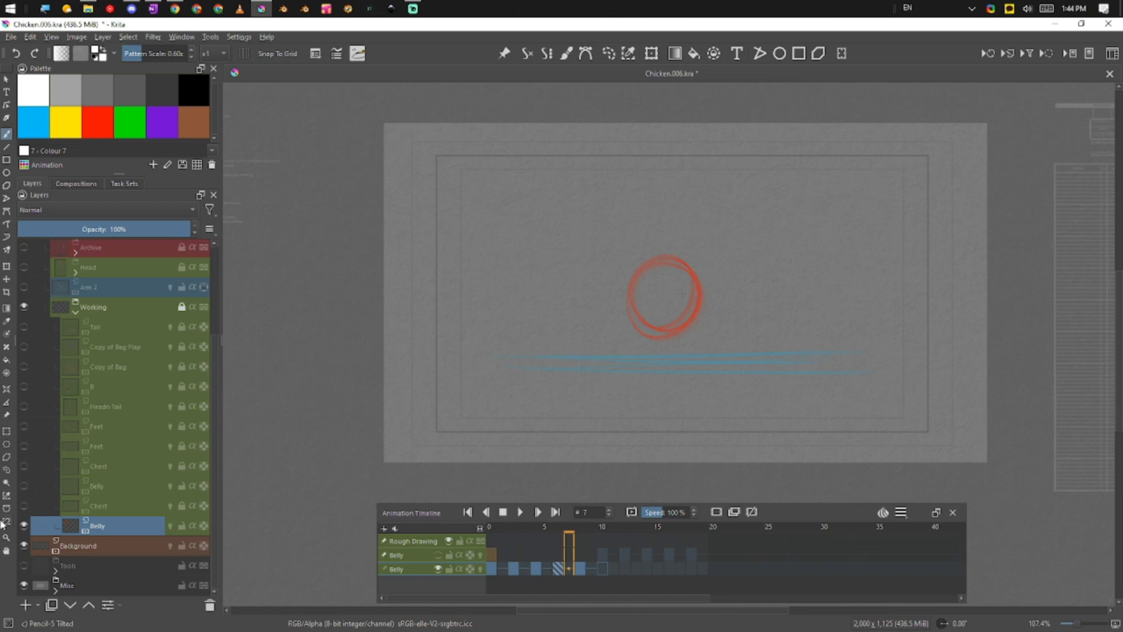
{"action": "mouse_move", "coordinate": [614, 521]}
{"action": "left_mouse_down"}
{"action": "mouse_move", "coordinate": [566, 529]}
{"action": "mouse_move", "coordinate": [625, 508]}
{"action": "mouse_move", "coordinate": [501, 554]}
{"action": "mouse_move", "coordinate": [565, 537]}
{"action": "mouse_move", "coordinate": [599, 546]}
{"action": "mouse_move", "coordinate": [499, 550]}
{"action": "left_mouse_up"}
{"action": "left_click", "coordinate": [528, 499]}
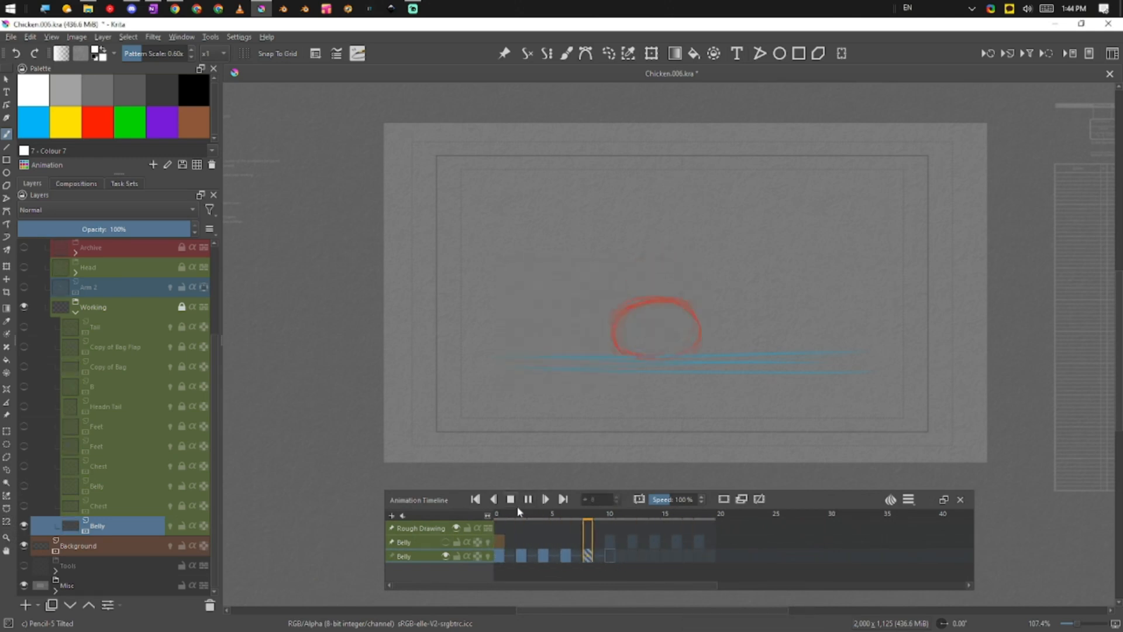
{"action": "left_click", "coordinate": [24, 486]}
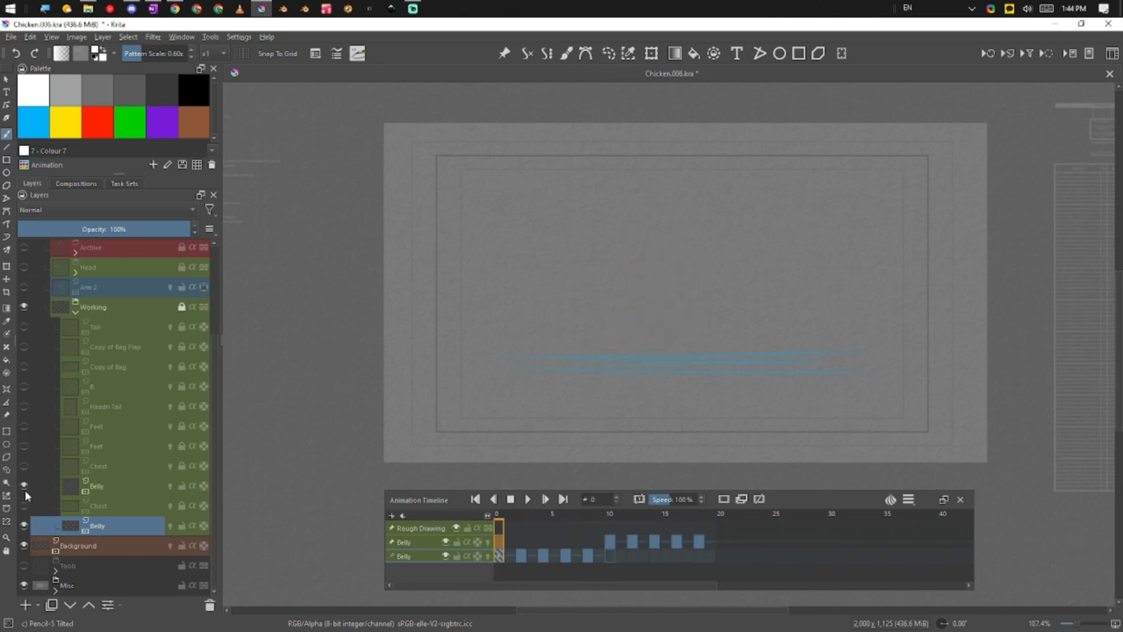
{"action": "left_click", "coordinate": [527, 499]}
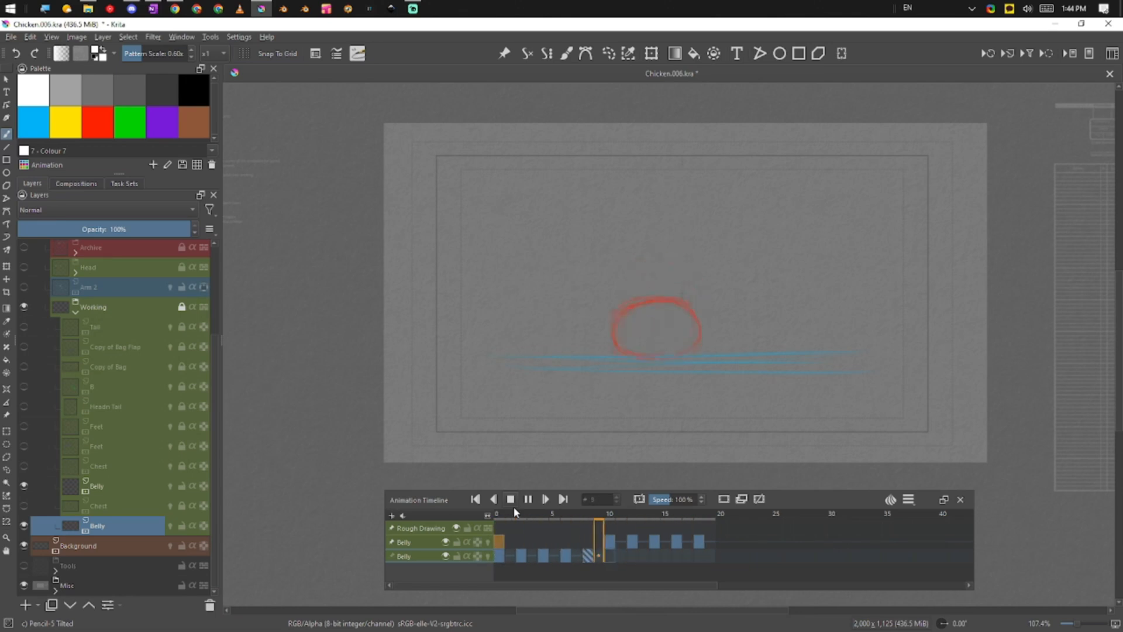
Show both Chest layers and both Feet layers, previewing the animation after each
{"action": "left_click", "coordinate": [24, 505]}
{"action": "left_click", "coordinate": [24, 466]}
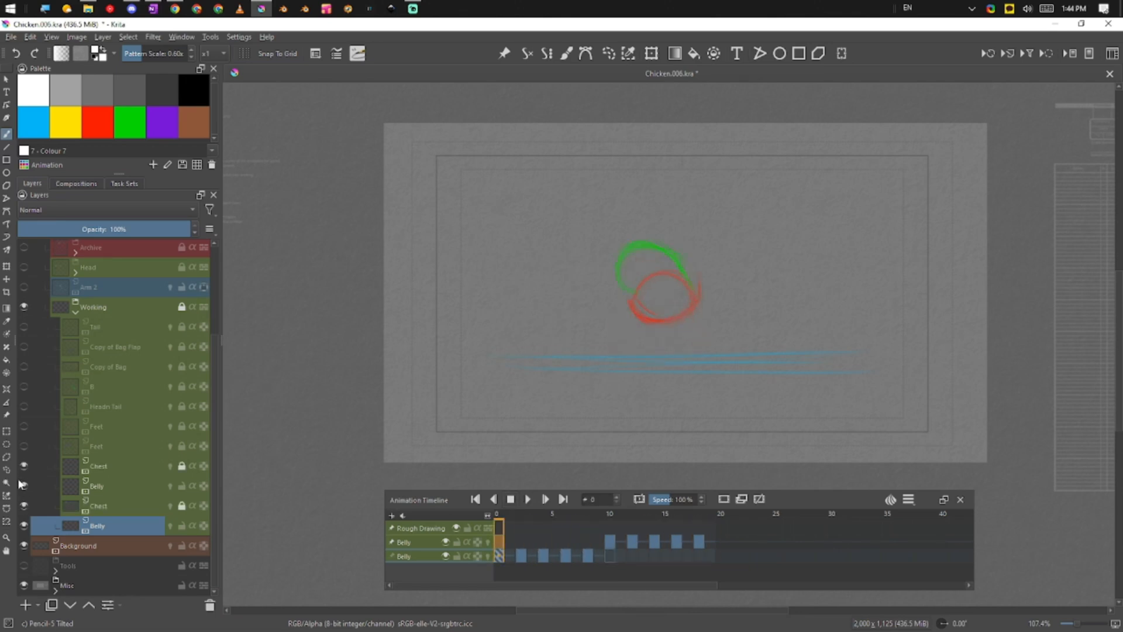
{"action": "left_click", "coordinate": [529, 499]}
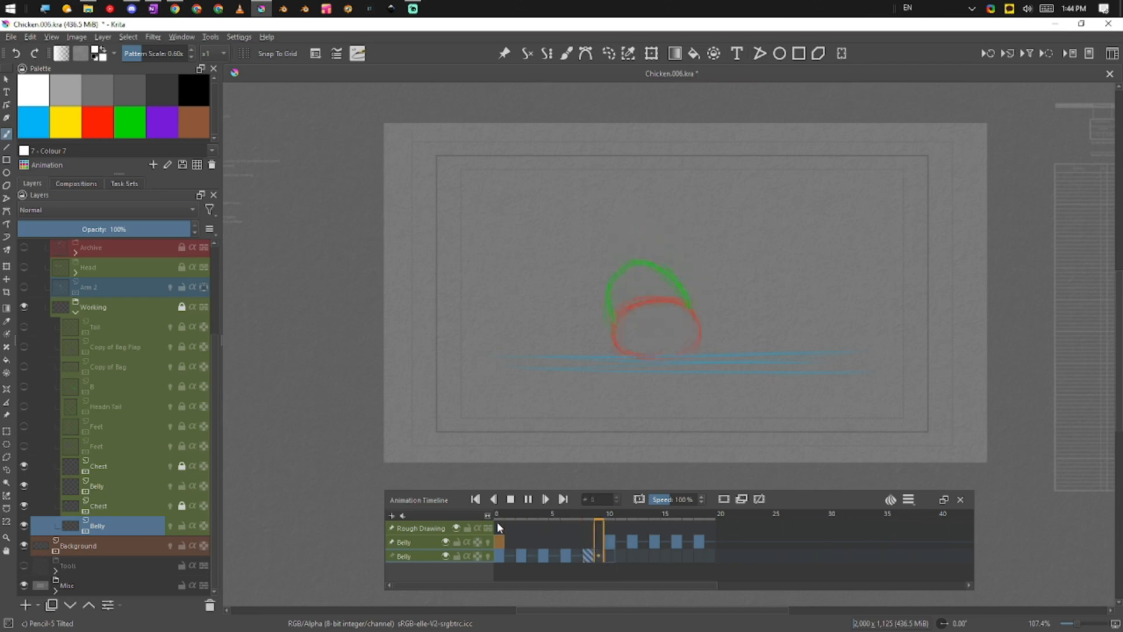
{"action": "left_click", "coordinate": [24, 446]}
{"action": "left_click", "coordinate": [24, 426]}
{"action": "left_click", "coordinate": [528, 501]}
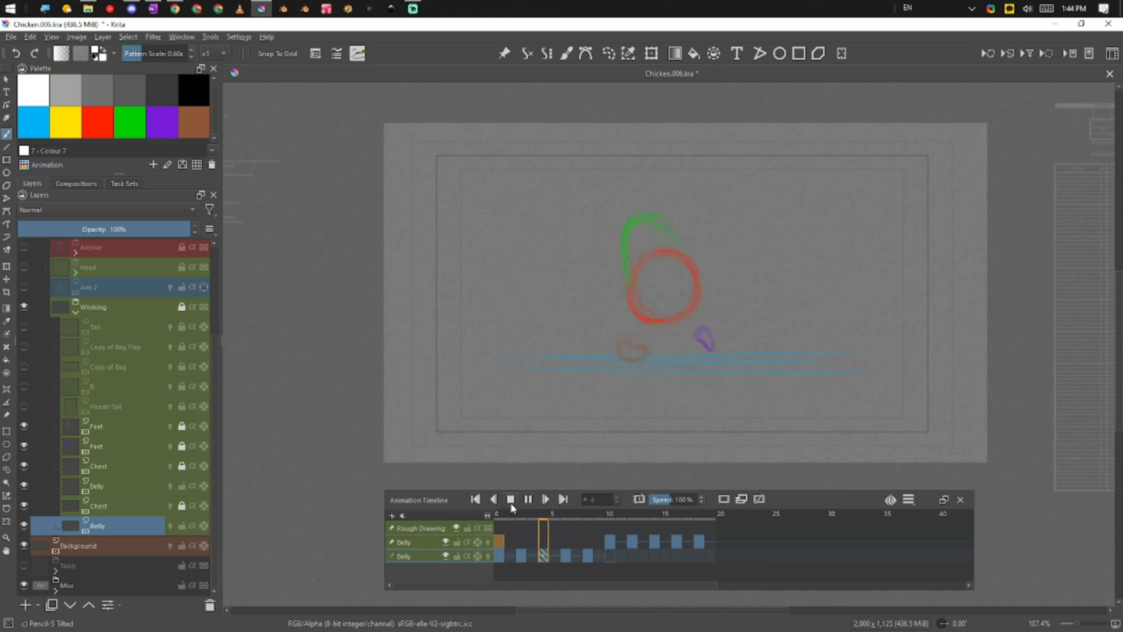
Show the Headn Tail head circle, make it active, and play the animation
{"action": "left_click", "coordinate": [24, 406]}
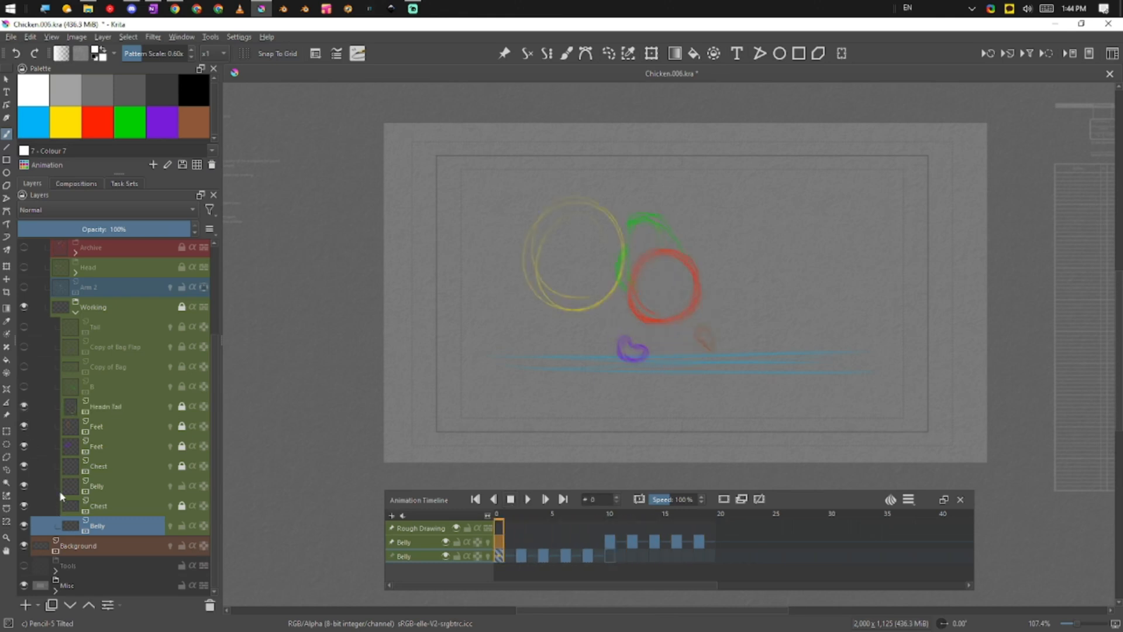
{"action": "left_click", "coordinate": [122, 406]}
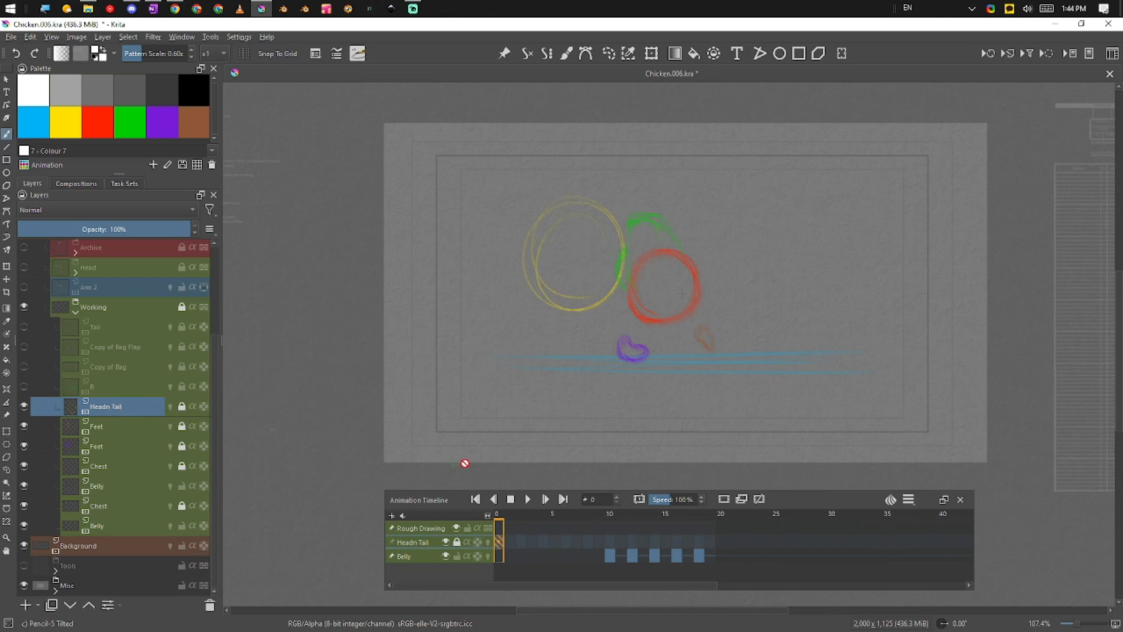
{"action": "left_click", "coordinate": [527, 498]}
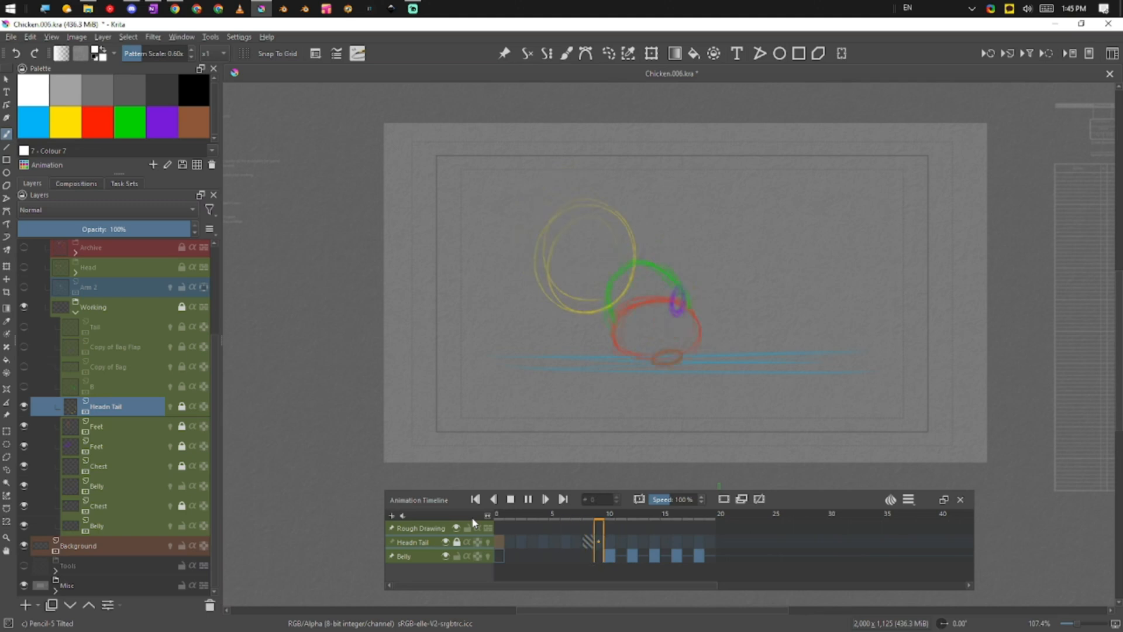
Rename Headn Tail to 'Headn' and show the Tail layer
{"action": "double_click", "coordinate": [108, 406]}
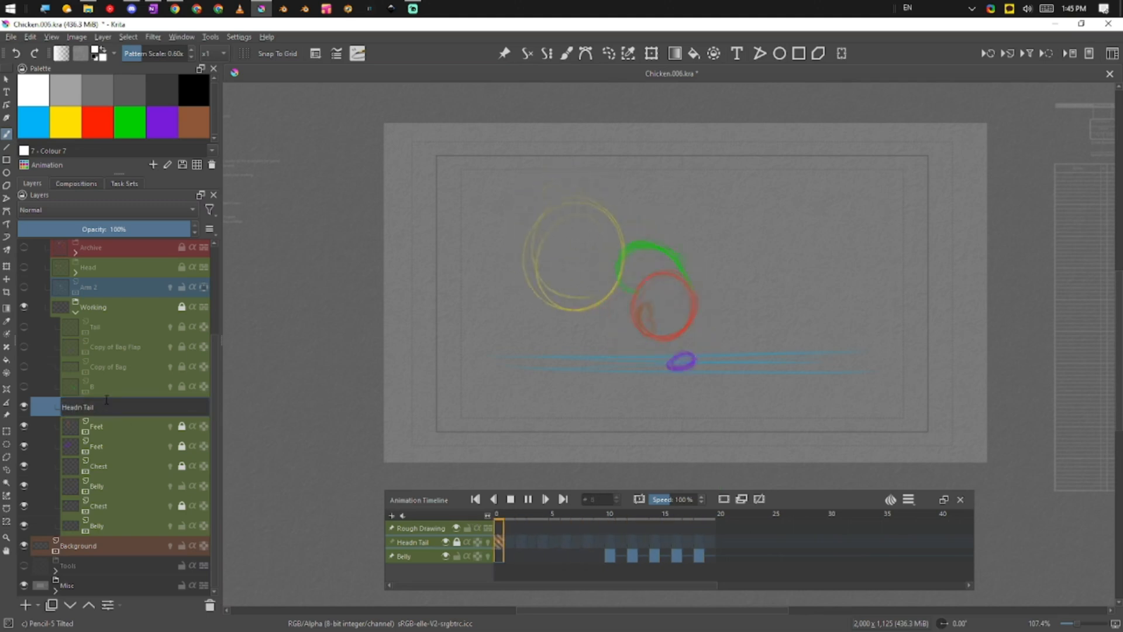
{"action": "key", "text": "BackSpace"}
{"action": "key", "text": "BackSpace"}
{"action": "key", "text": "BackSpace"}
{"action": "key", "text": "BackSpace"}
{"action": "key", "text": "BackSpace"}
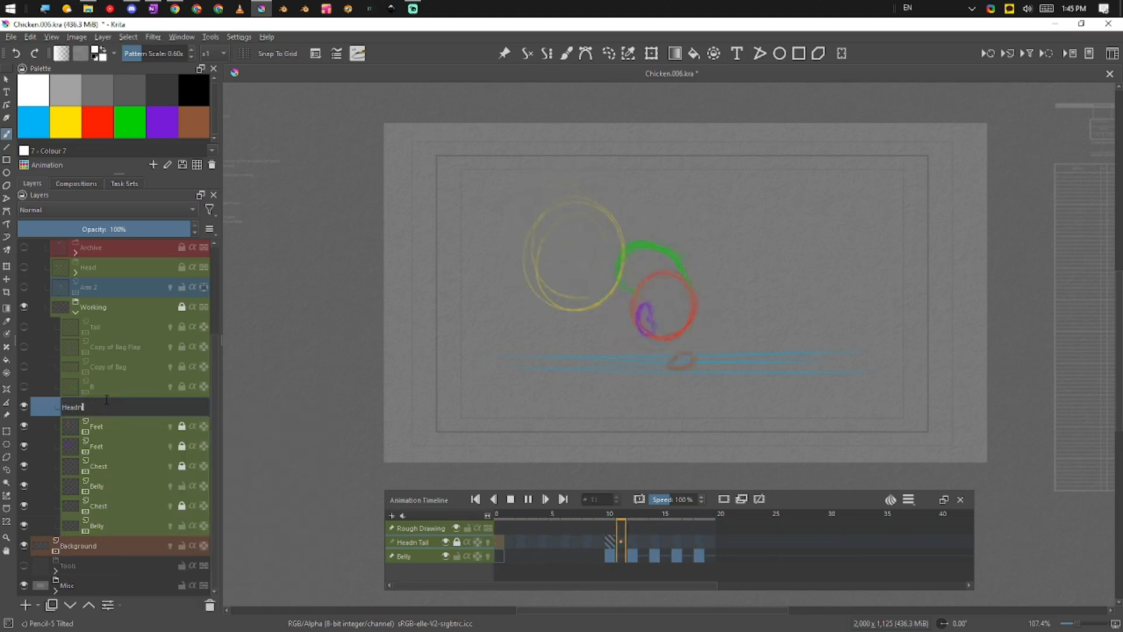
{"action": "key", "text": "Return"}
{"action": "left_click", "coordinate": [24, 327]}
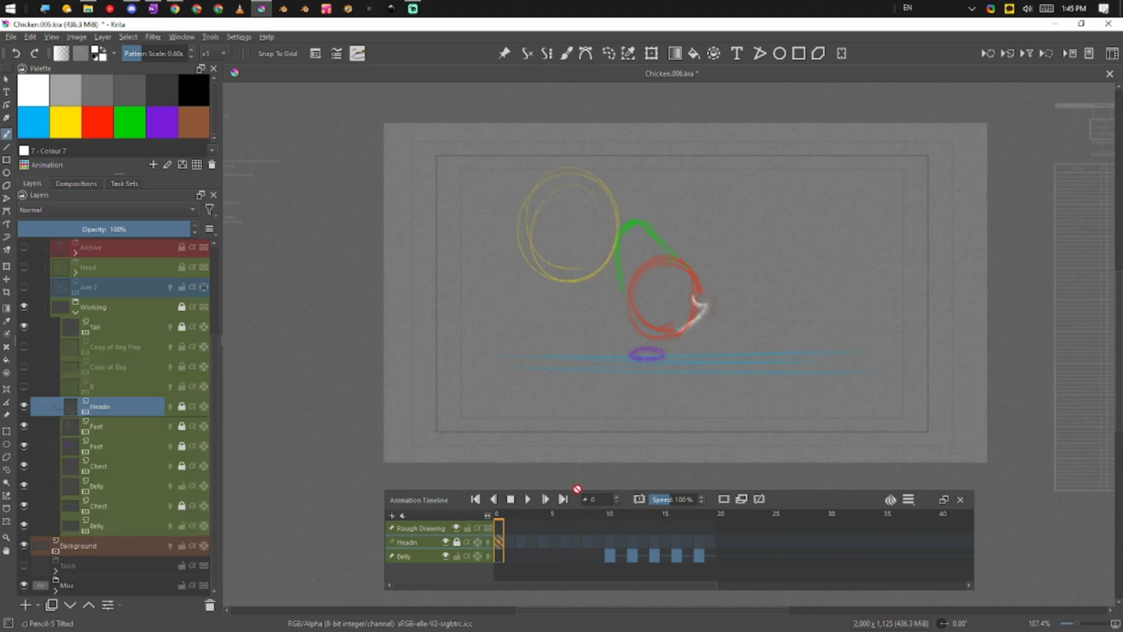
Play the walk cycle showing the head, chest, belly, feet and tail sketches together
{"action": "key", "text": "space"}
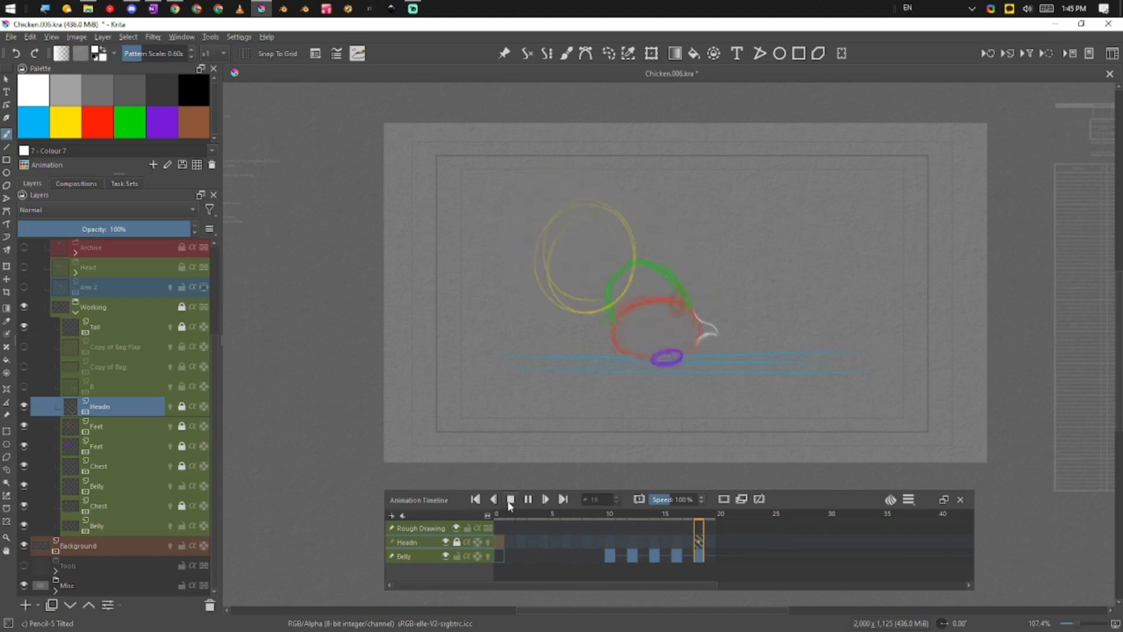
Show layer B's green dots, make it active, and play the animation
{"action": "left_click", "coordinate": [24, 387]}
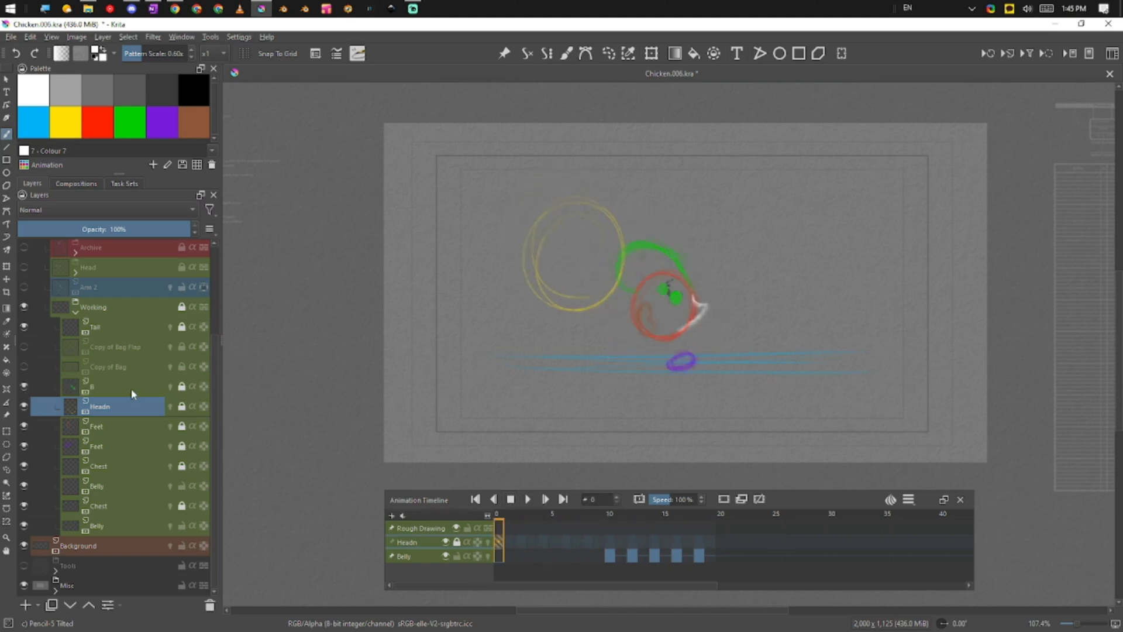
{"action": "left_click", "coordinate": [131, 389]}
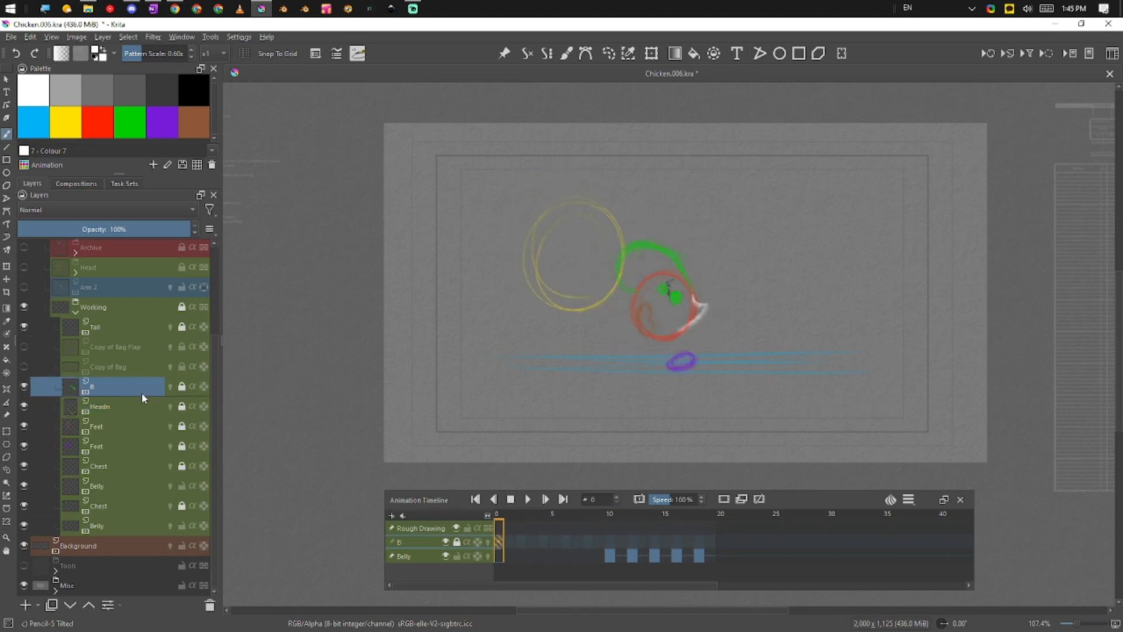
{"action": "left_click", "coordinate": [525, 501]}
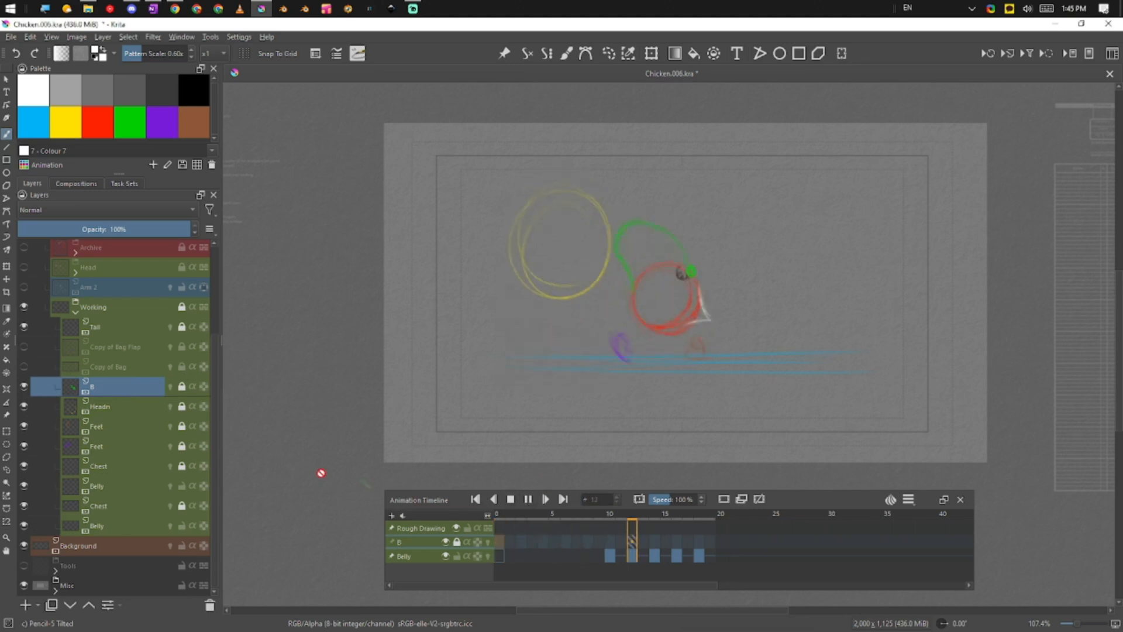
Rename Copy of Bag to 'Bag', show its orange drawing, and preview playback
{"action": "double_click", "coordinate": [94, 366]}
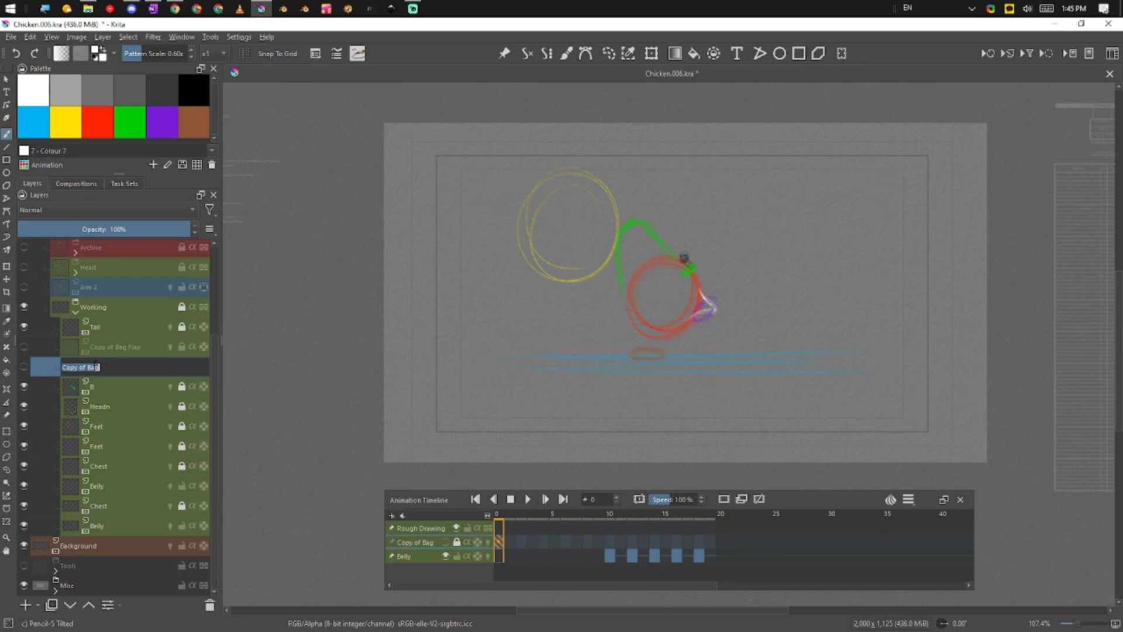
{"action": "type", "text": "Bag"}
{"action": "left_click", "coordinate": [24, 367]}
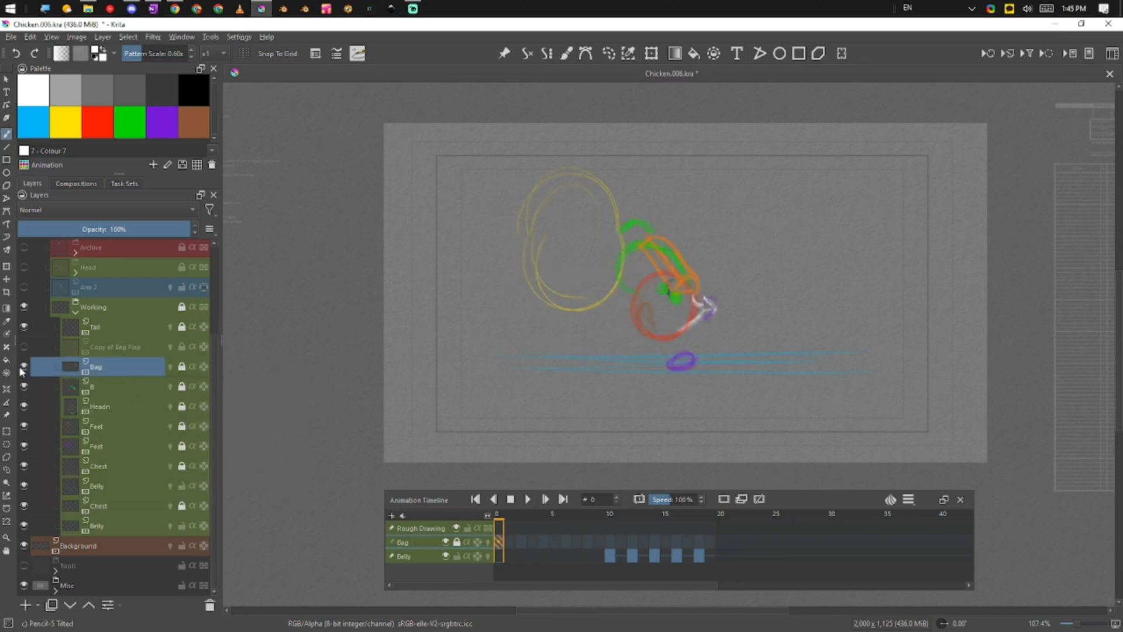
{"action": "left_click", "coordinate": [527, 498]}
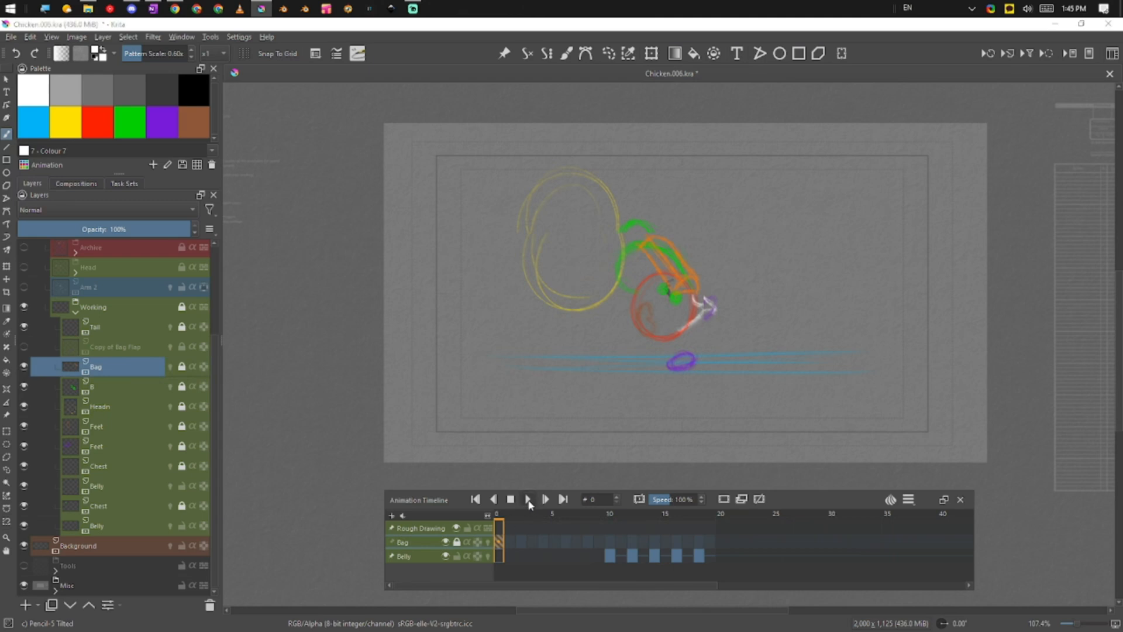
Select layer B and unlock it for editing
{"action": "left_click", "coordinate": [109, 386]}
{"action": "left_click_drag", "start_coordinate": [108, 385], "coordinate": [128, 358]}
{"action": "left_click", "coordinate": [182, 387]}
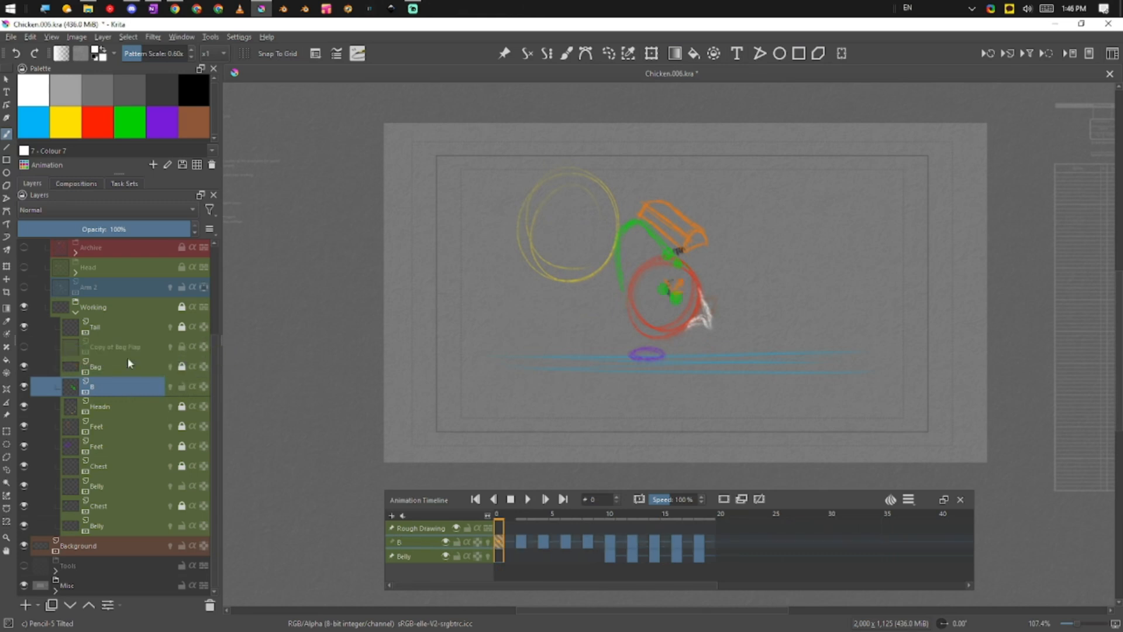
Unlock the Working group and move layer B above Bag
{"action": "mouse_move", "coordinate": [108, 386]}
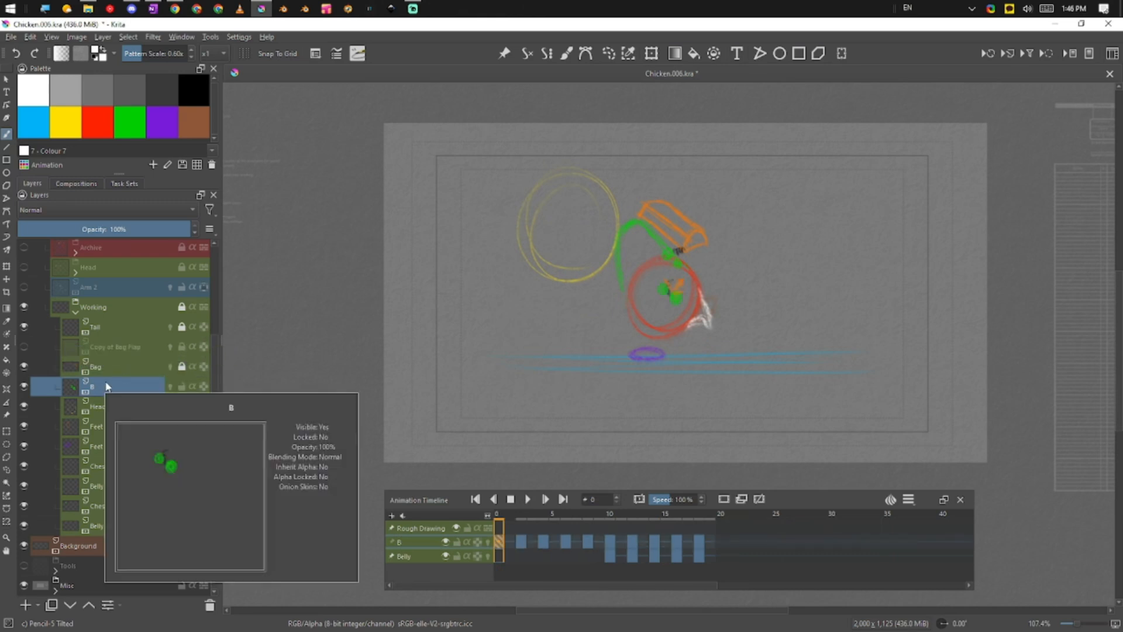
{"action": "left_click", "coordinate": [180, 309]}
{"action": "left_click_drag", "start_coordinate": [120, 380], "coordinate": [167, 354]}
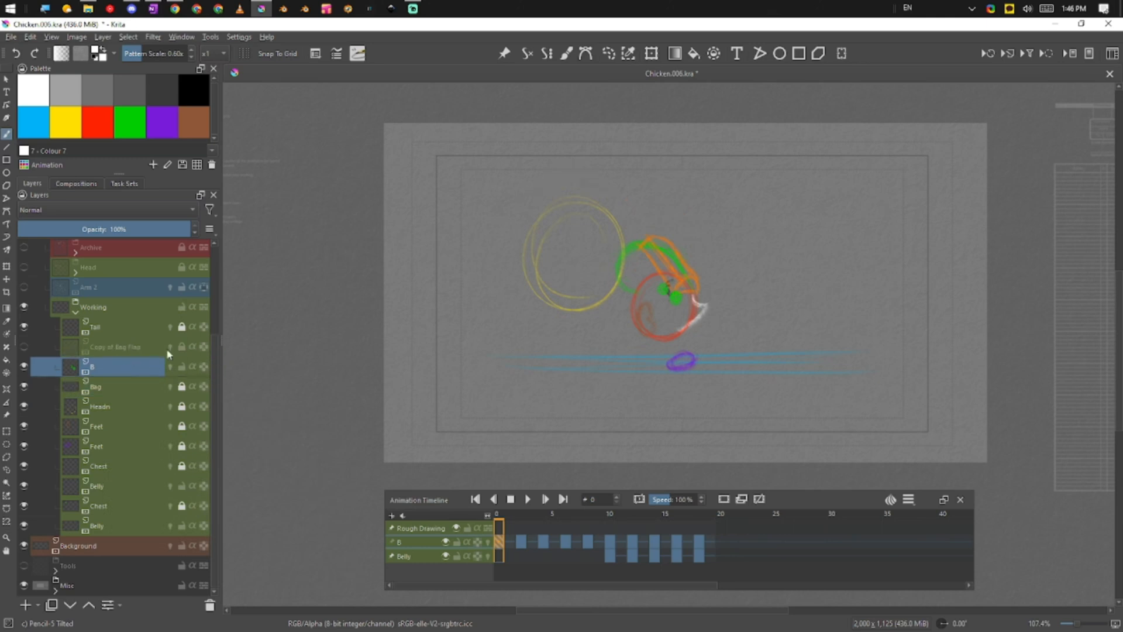
Rename Copy of Bag Flap to 'Bag Flap'
{"action": "left_click", "coordinate": [111, 347]}
{"action": "double_click", "coordinate": [93, 347]}
{"action": "left_click_drag", "start_coordinate": [58, 350], "coordinate": [44, 362]}
{"action": "key", "text": "BackSpace"}
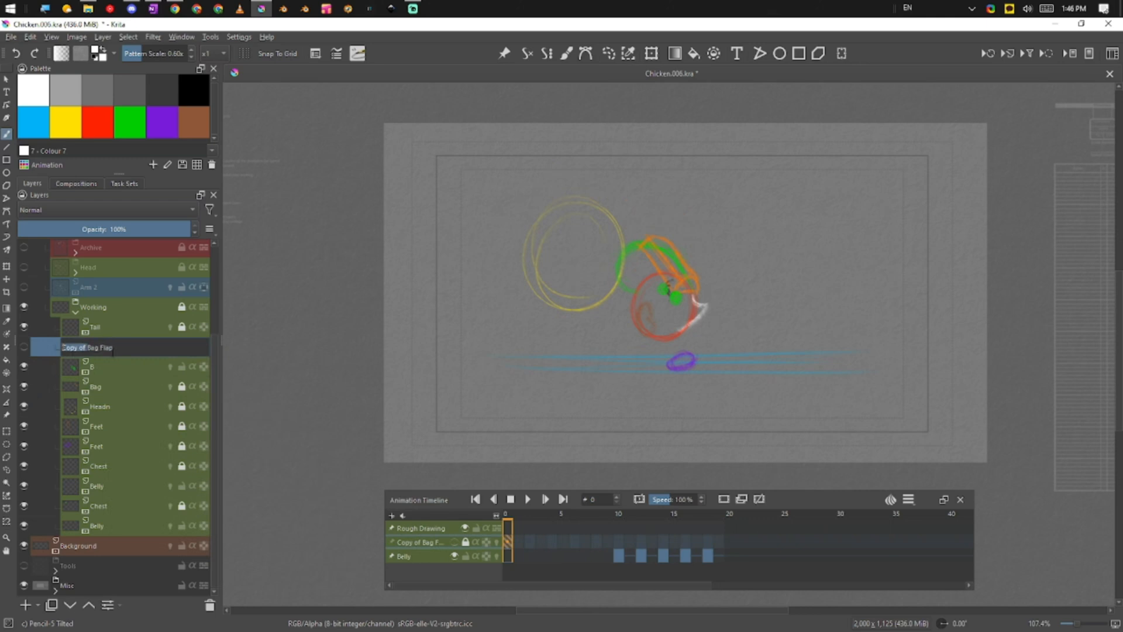
{"action": "left_click", "coordinate": [114, 367]}
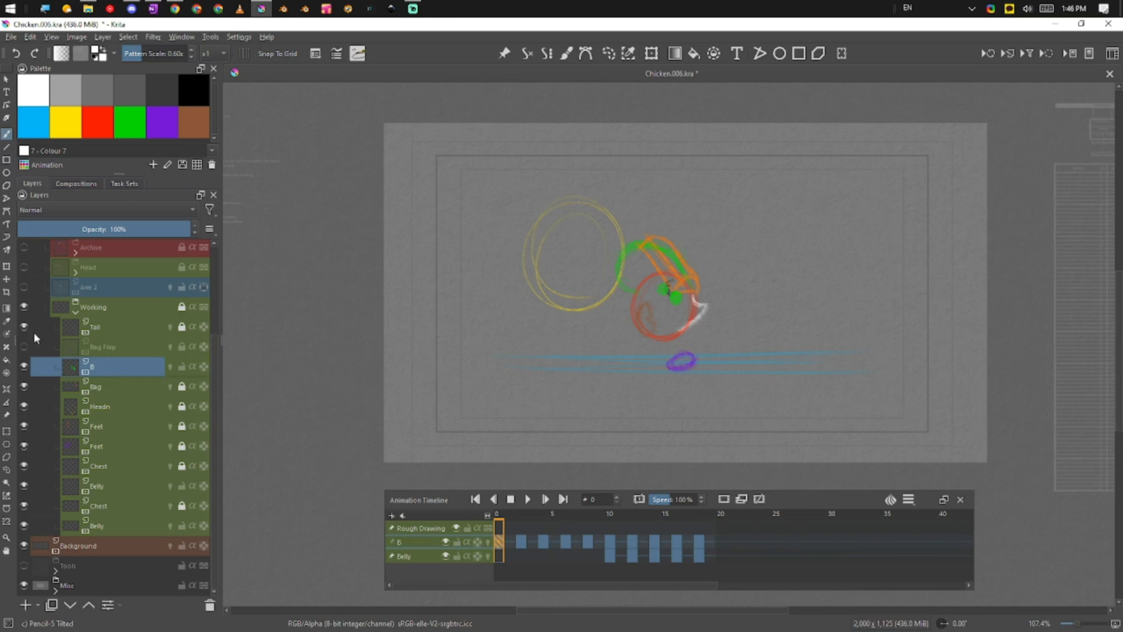
Rename layer B to 'Thingy'
{"action": "left_click", "coordinate": [127, 386]}
{"action": "left_click", "coordinate": [119, 366]}
{"action": "double_click", "coordinate": [98, 366]}
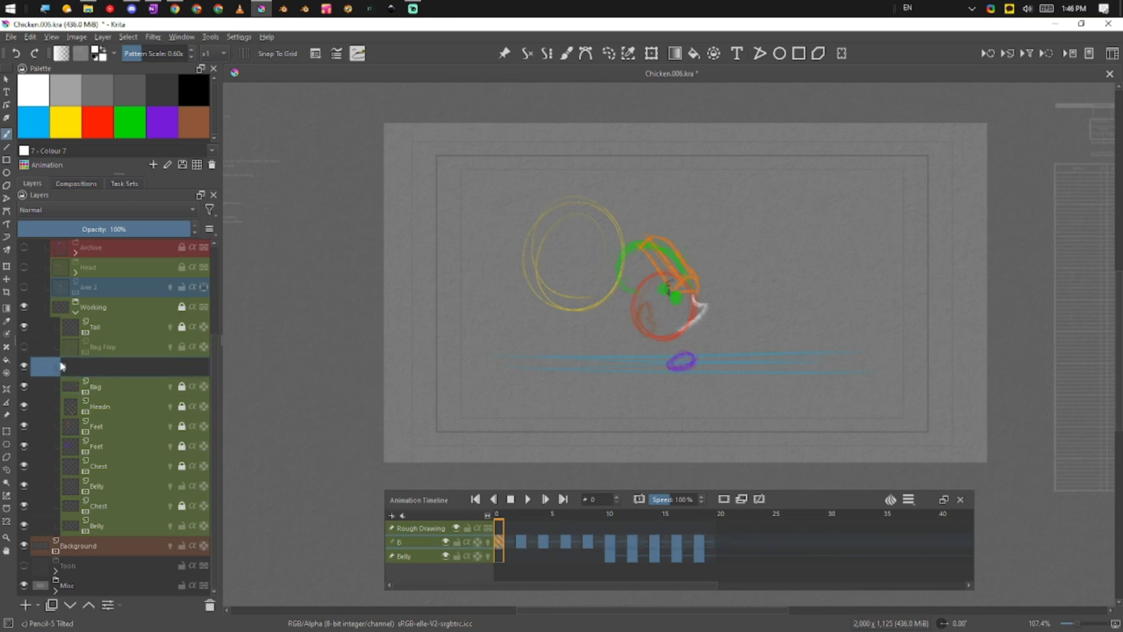
{"action": "type", "text": "hingy"}
{"action": "key", "text": "Return"}
Duplicate the Bag Flap layer below Thingy
{"action": "left_click", "coordinate": [123, 388]}
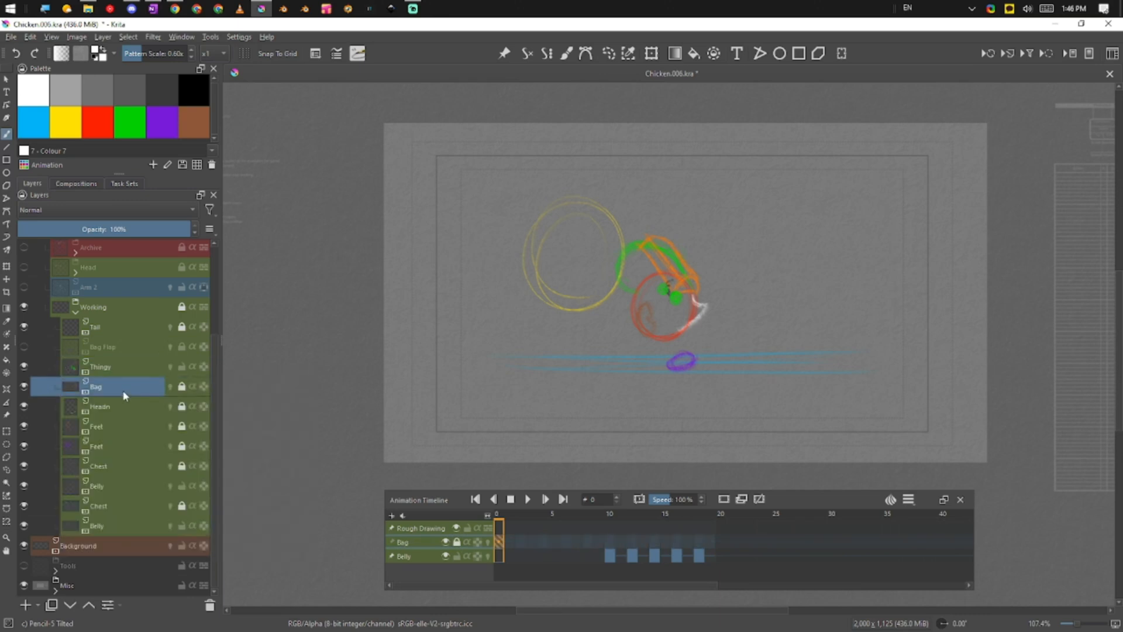
{"action": "left_click", "coordinate": [124, 342]}
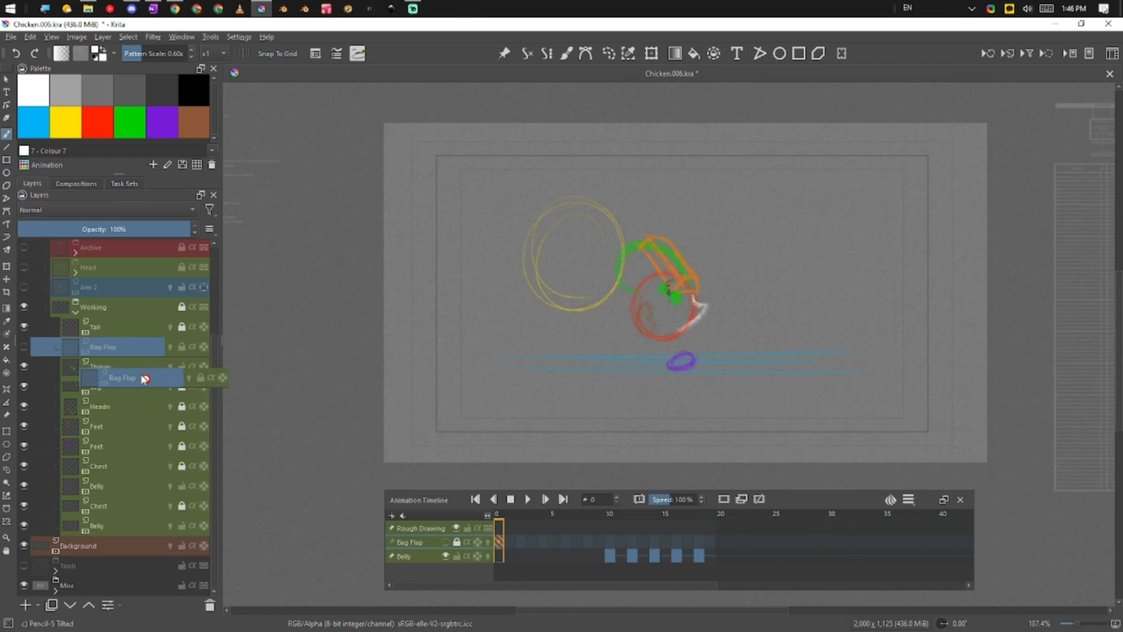
{"action": "left_click_drag", "start_coordinate": [131, 353], "coordinate": [146, 373]}
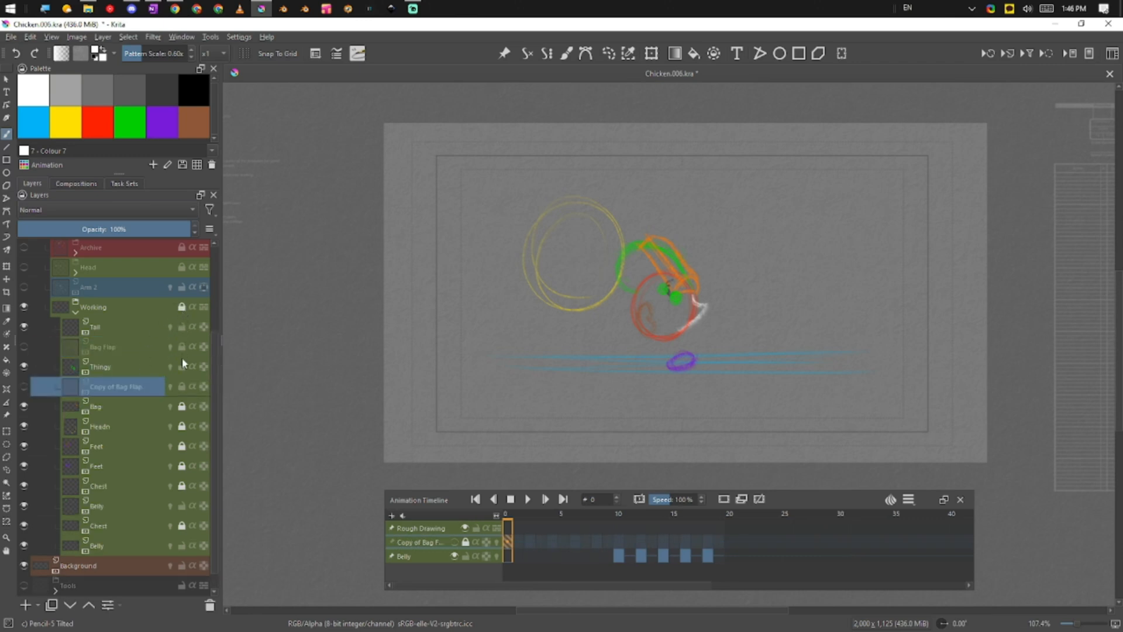
{"action": "left_click", "coordinate": [106, 368]}
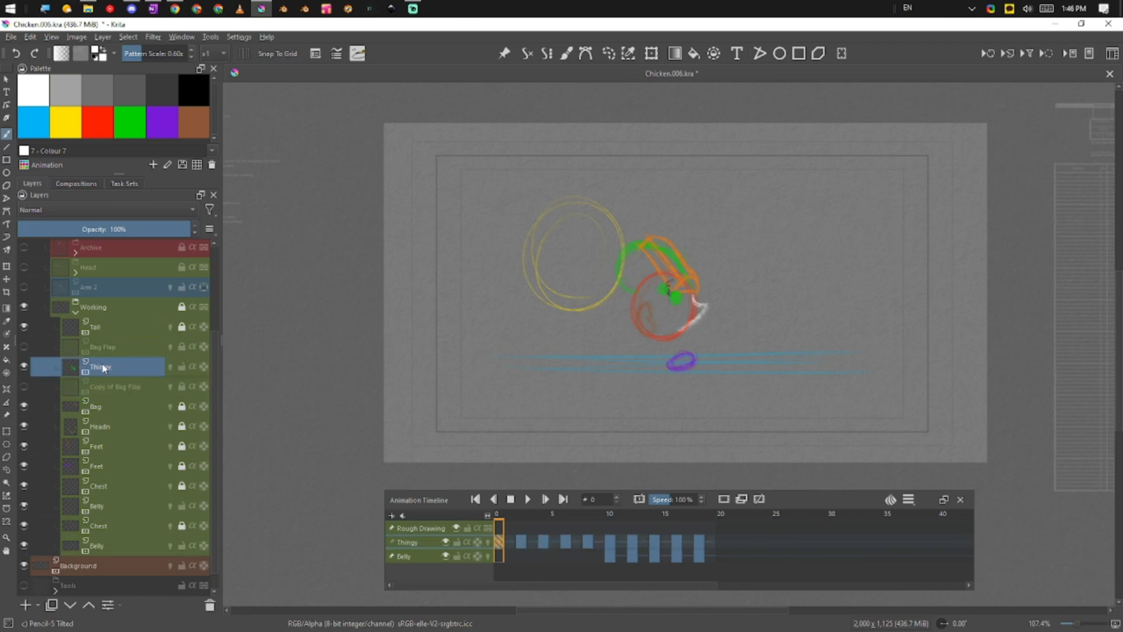
{"action": "left_click", "coordinate": [111, 348]}
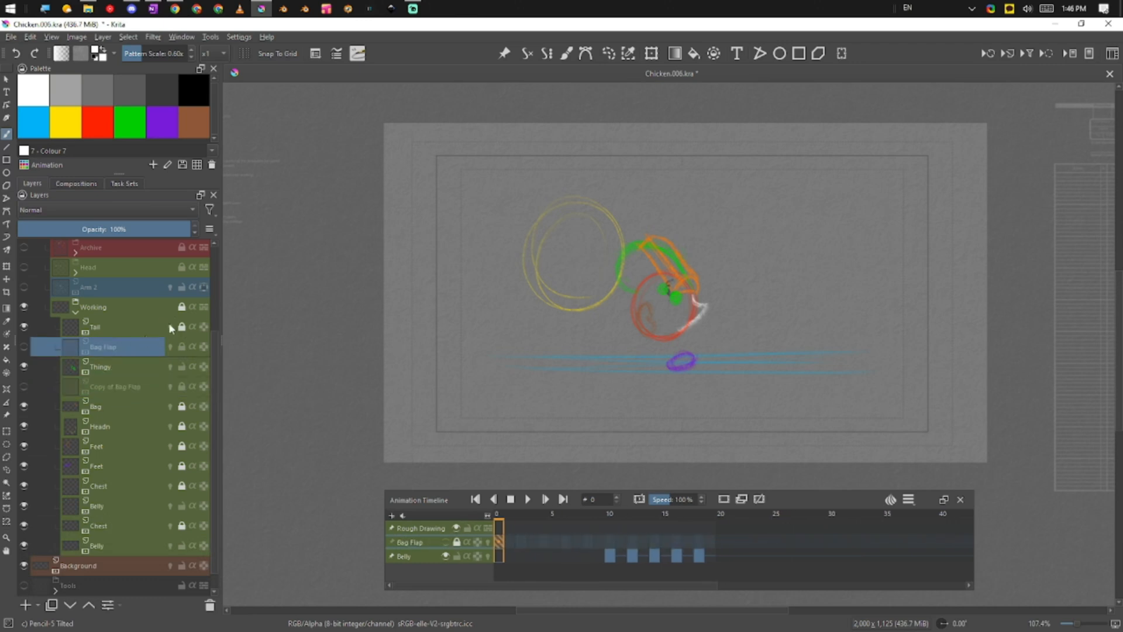
{"action": "left_click_drag", "start_coordinate": [147, 348], "coordinate": [135, 378]}
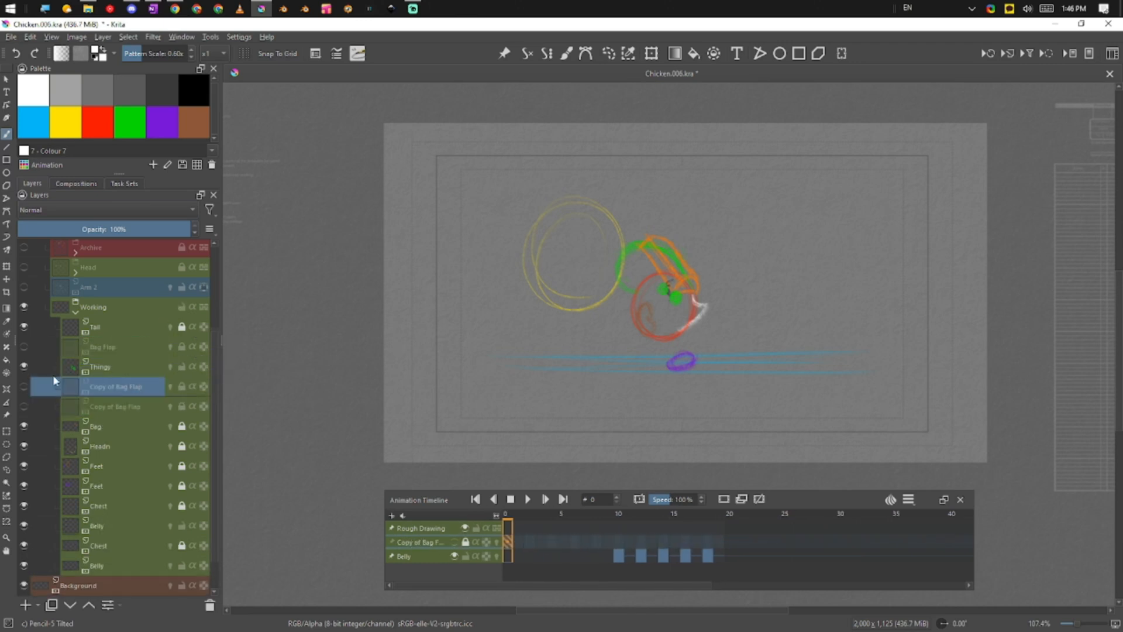
{"action": "left_click", "coordinate": [88, 405]}
Play the walk cycle preview and stop back at frame 0
{"action": "mouse_move", "coordinate": [143, 504]}
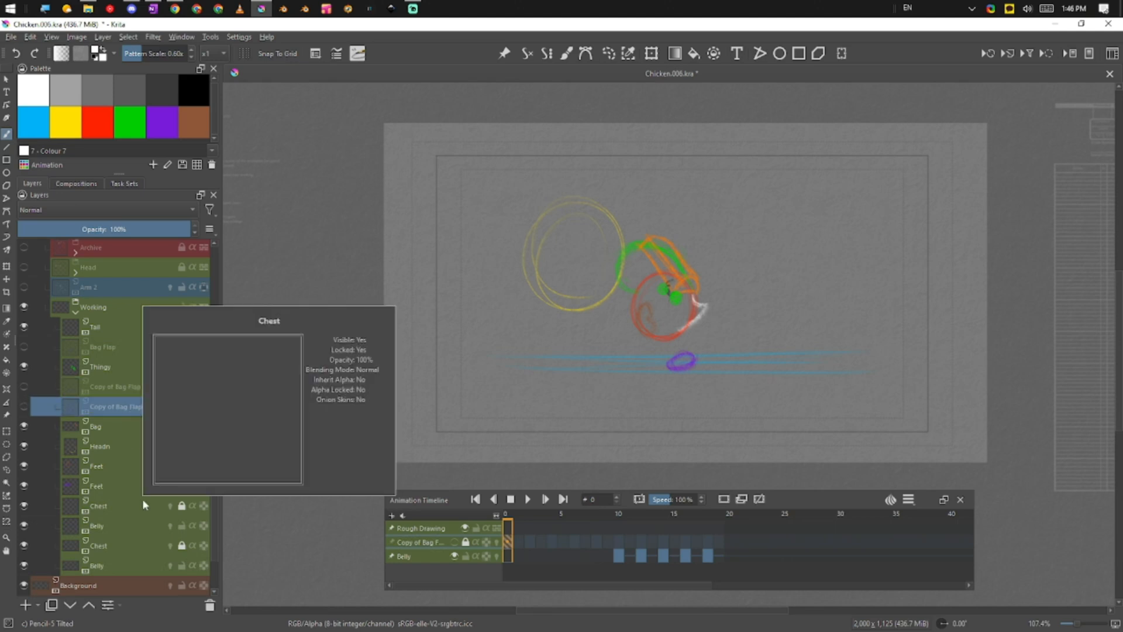
{"action": "left_click", "coordinate": [530, 499]}
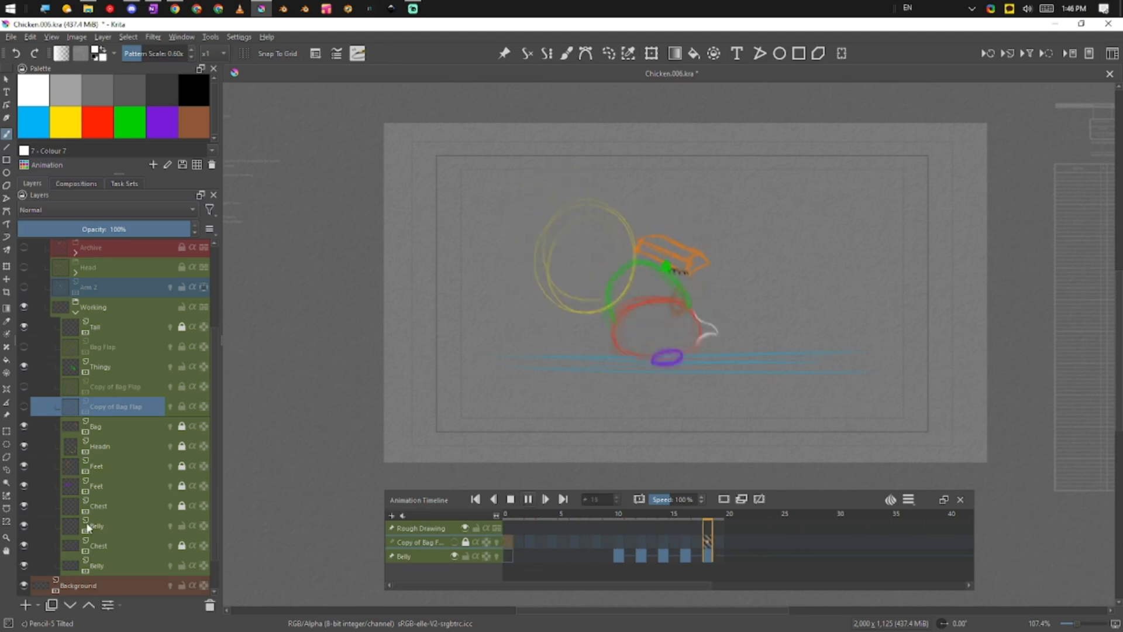
{"action": "left_click", "coordinate": [511, 498]}
Reorder the Copy of Bag Flap layers and make the lower copy's purple strokes visible
{"action": "left_click_drag", "start_coordinate": [116, 410], "coordinate": [126, 382]}
{"action": "left_click", "coordinate": [125, 408]}
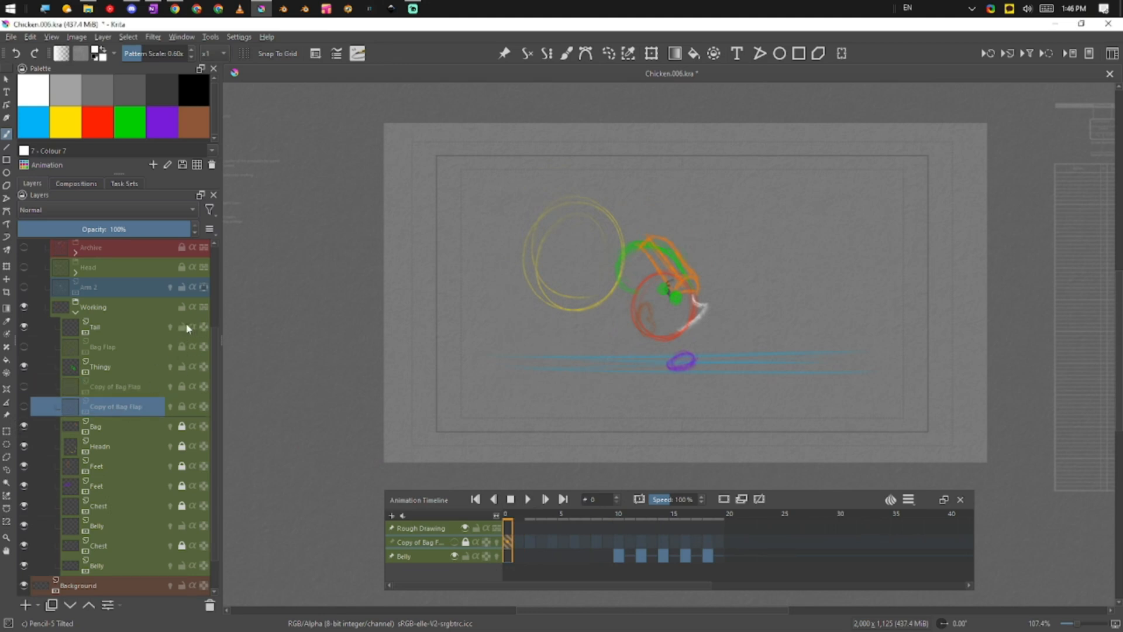
{"action": "left_click", "coordinate": [141, 313]}
{"action": "left_click_drag", "start_coordinate": [124, 406], "coordinate": [127, 387]}
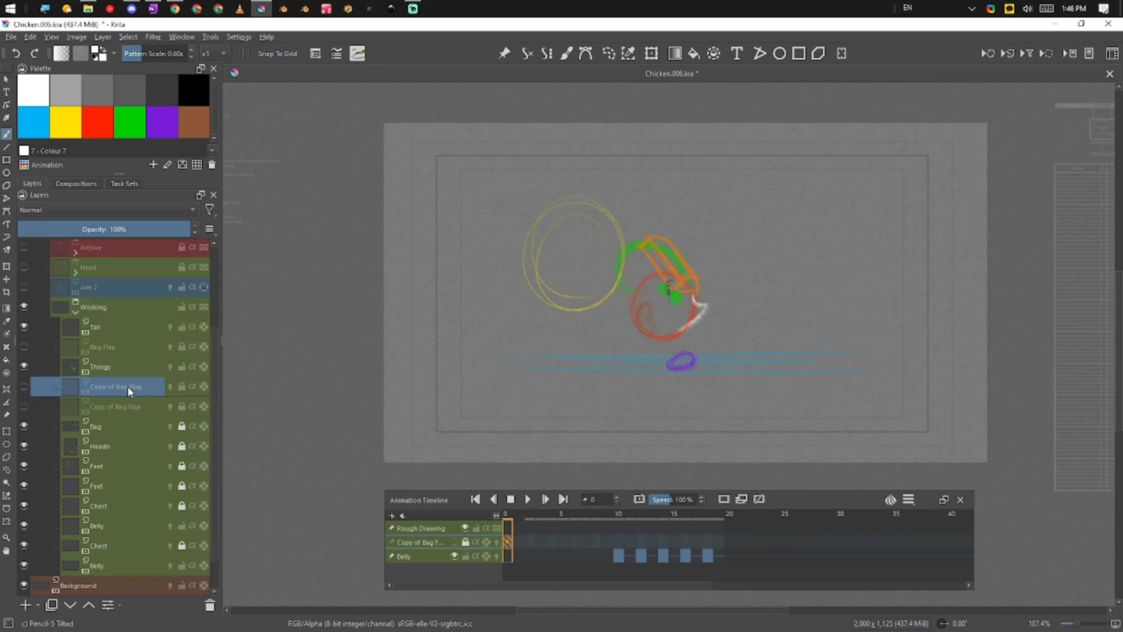
{"action": "left_click", "coordinate": [24, 407]}
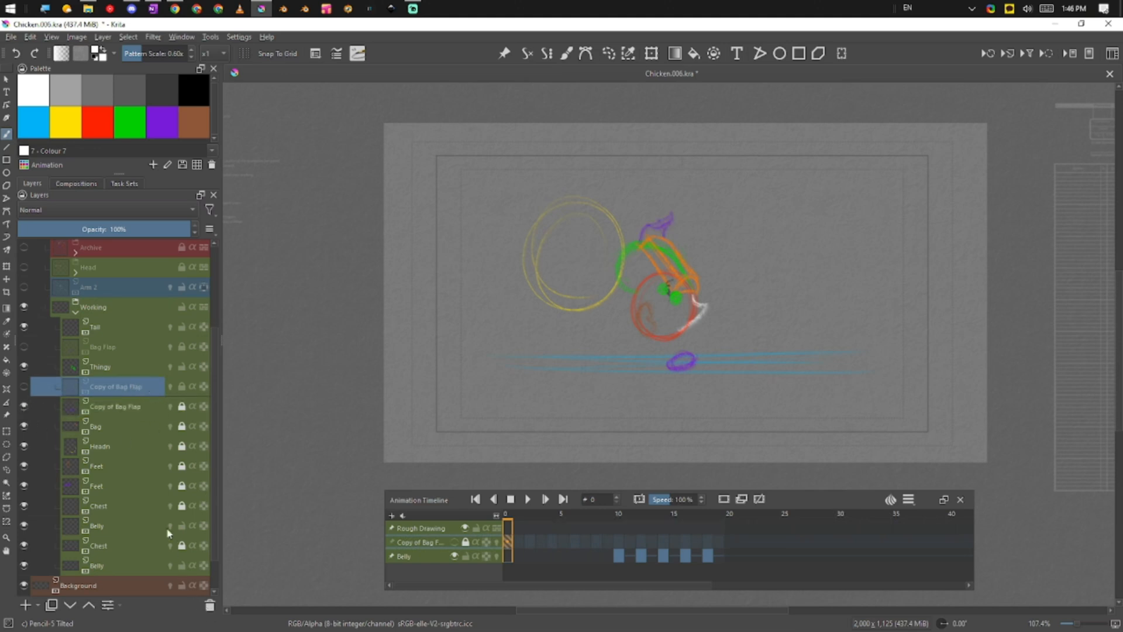
Delete the upper Copy of Bag Flap layer
{"action": "left_click", "coordinate": [165, 317]}
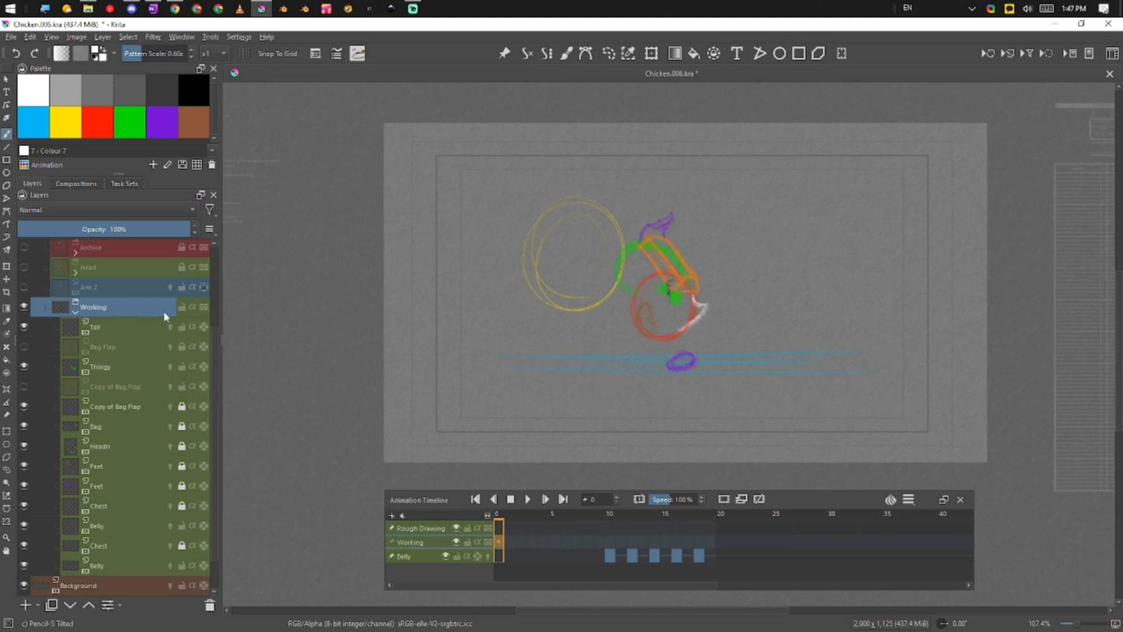
{"action": "left_click", "coordinate": [138, 386]}
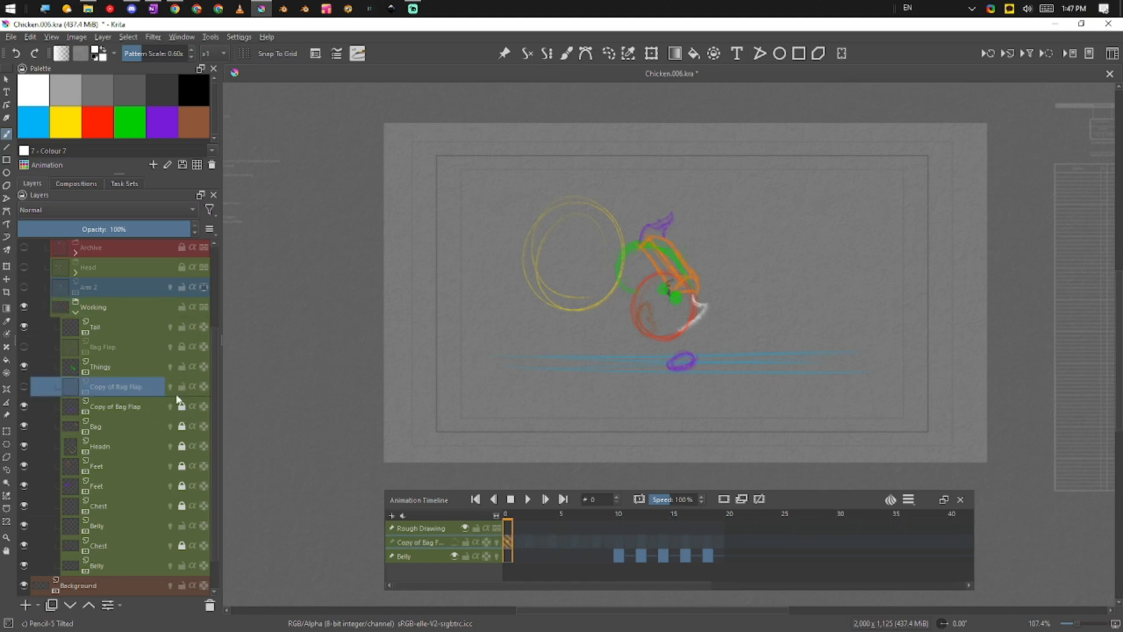
{"action": "left_click", "coordinate": [24, 386]}
{"action": "left_click", "coordinate": [210, 607]}
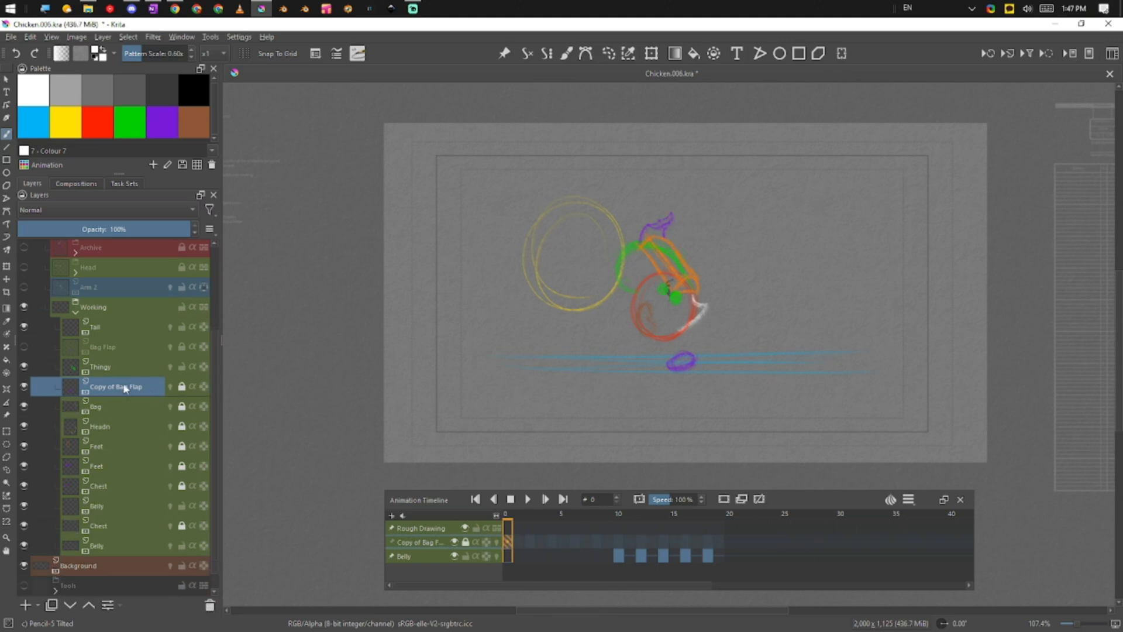
Make Bag Flap visible and delete the remaining Copy of Bag Flap layer
{"action": "left_click", "coordinate": [139, 363]}
{"action": "left_click", "coordinate": [132, 345]}
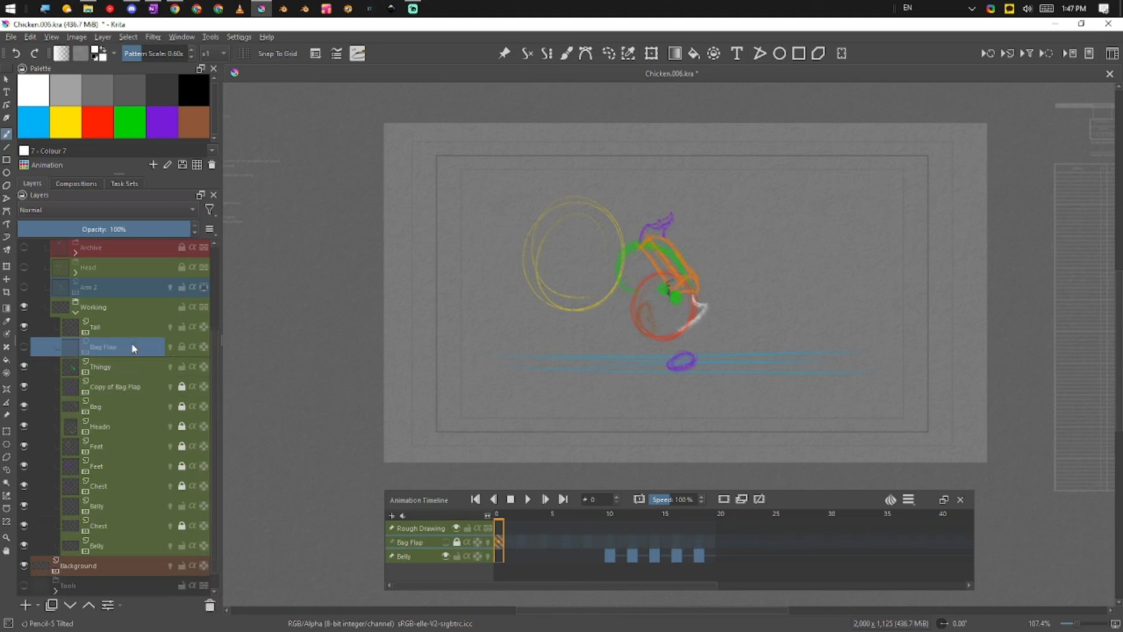
{"action": "left_click", "coordinate": [23, 347]}
{"action": "left_click", "coordinate": [131, 386]}
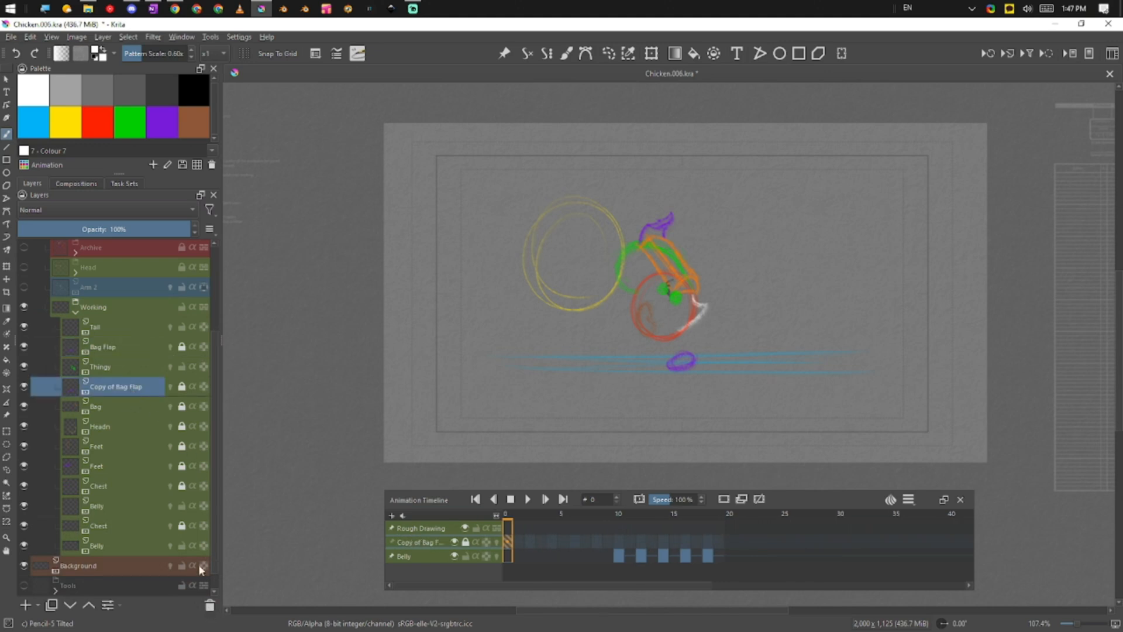
{"action": "left_click", "coordinate": [209, 605]}
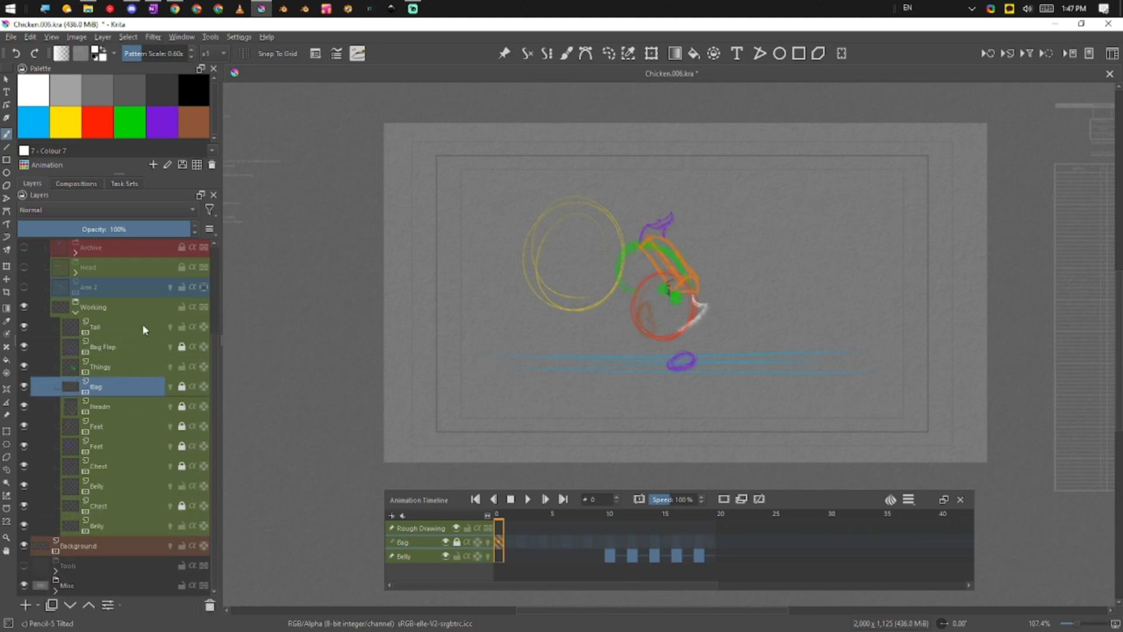
Move Thingy above Bag Flap and collapse the Working group
{"action": "left_click", "coordinate": [136, 370]}
{"action": "left_click", "coordinate": [128, 386]}
{"action": "left_click", "coordinate": [135, 367]}
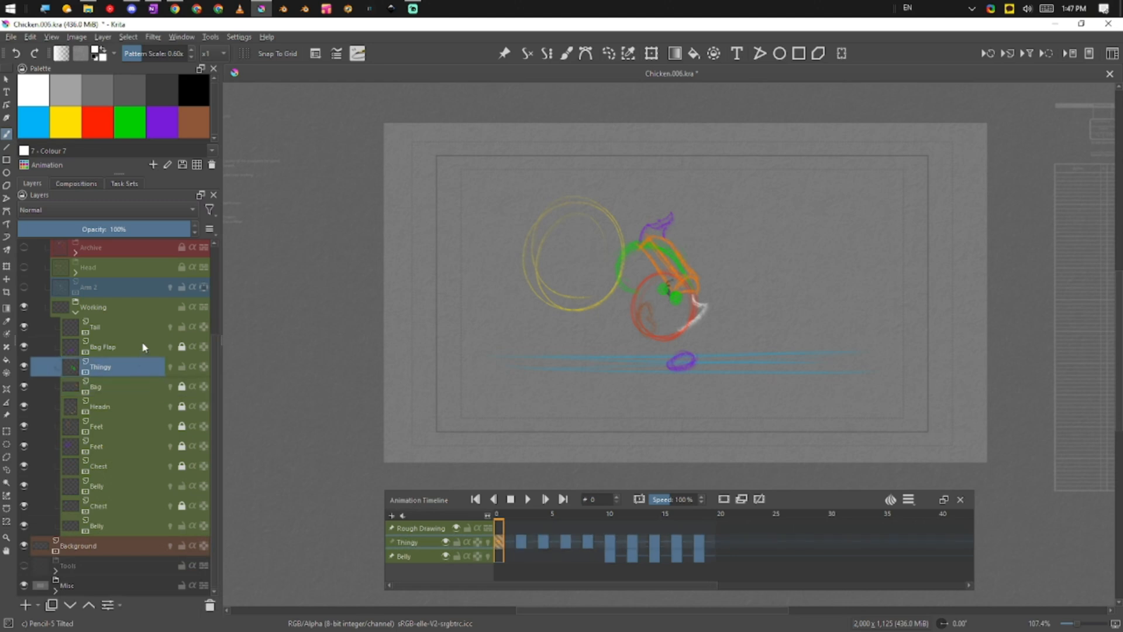
{"action": "left_click", "coordinate": [143, 347]}
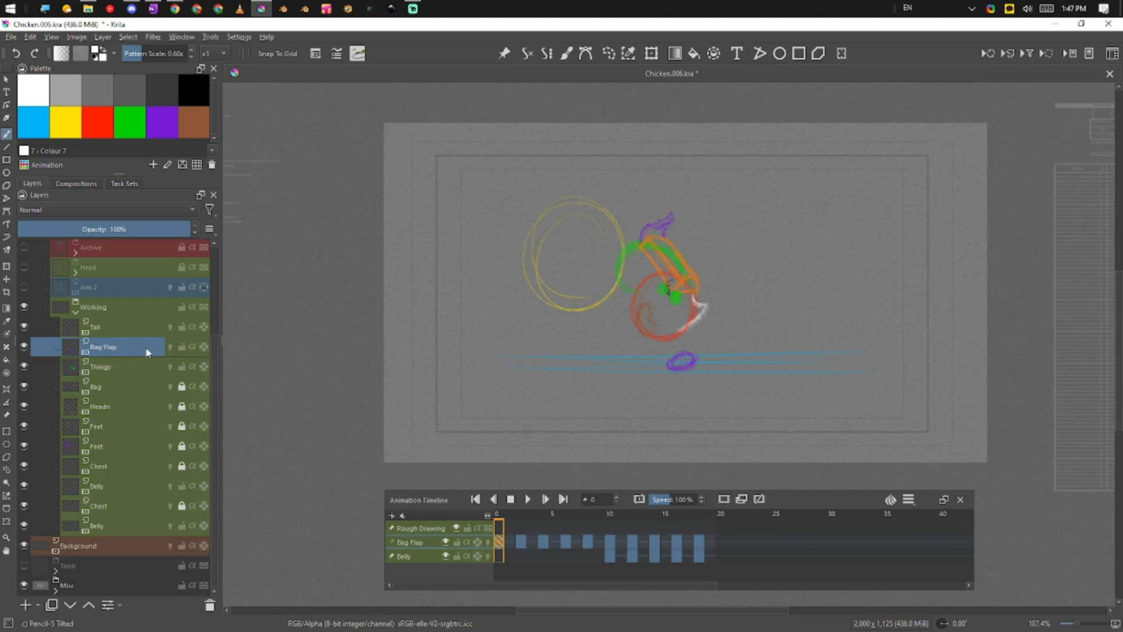
{"action": "left_click_drag", "start_coordinate": [139, 377], "coordinate": [141, 349]}
{"action": "left_click", "coordinate": [104, 336]}
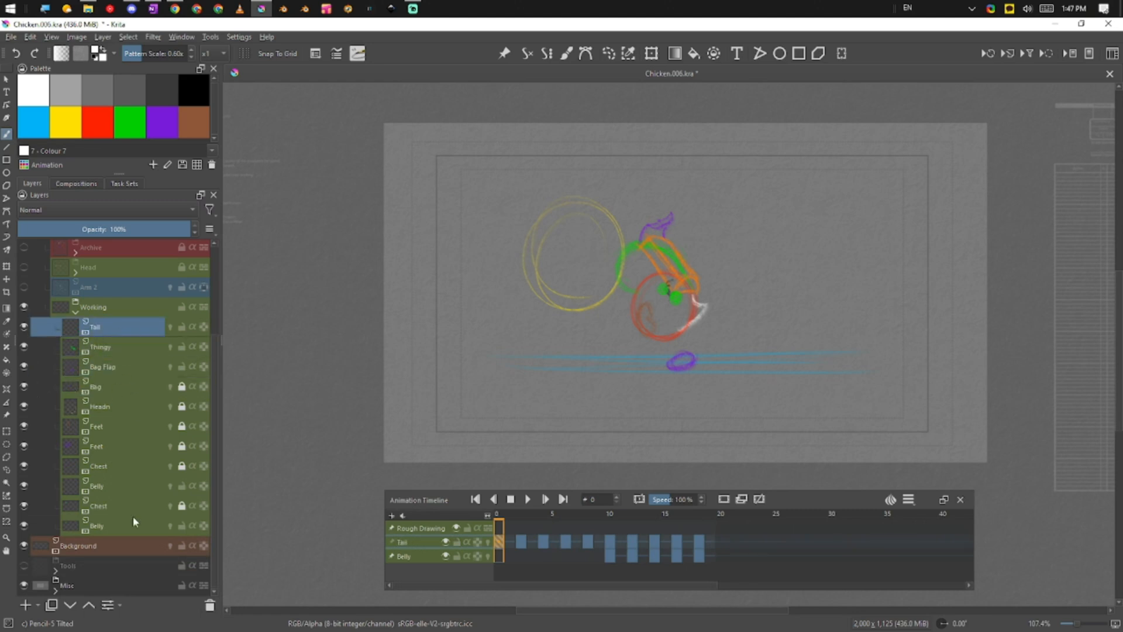
{"action": "left_click", "coordinate": [77, 313]}
Select the Working group, play the walk cycle from an early frame, then stop and select Head
{"action": "left_click", "coordinate": [103, 427]}
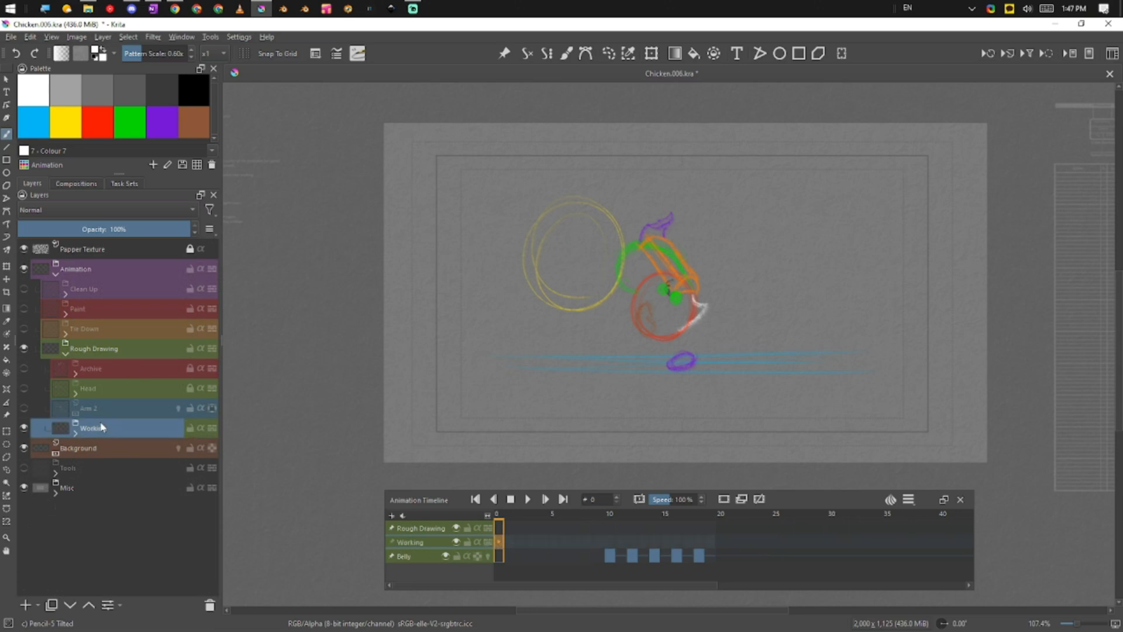
{"action": "left_click", "coordinate": [518, 516]}
{"action": "key", "text": "space"}
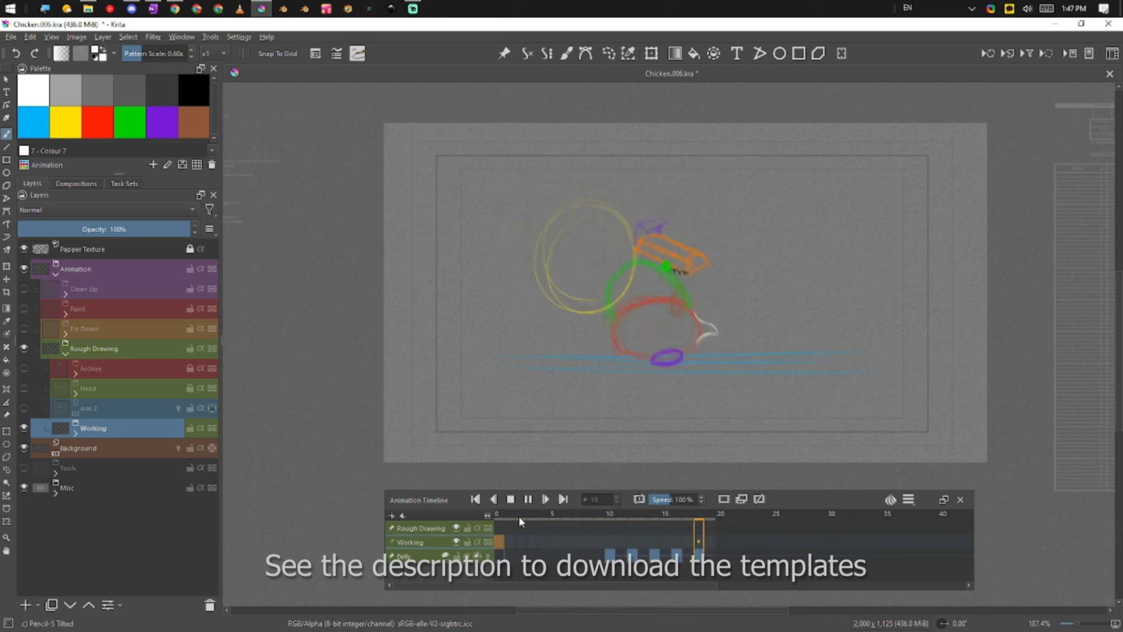
{"action": "left_click", "coordinate": [138, 391]}
Expand the Head group and select its Eyes sub-layer
{"action": "left_click", "coordinate": [75, 393]}
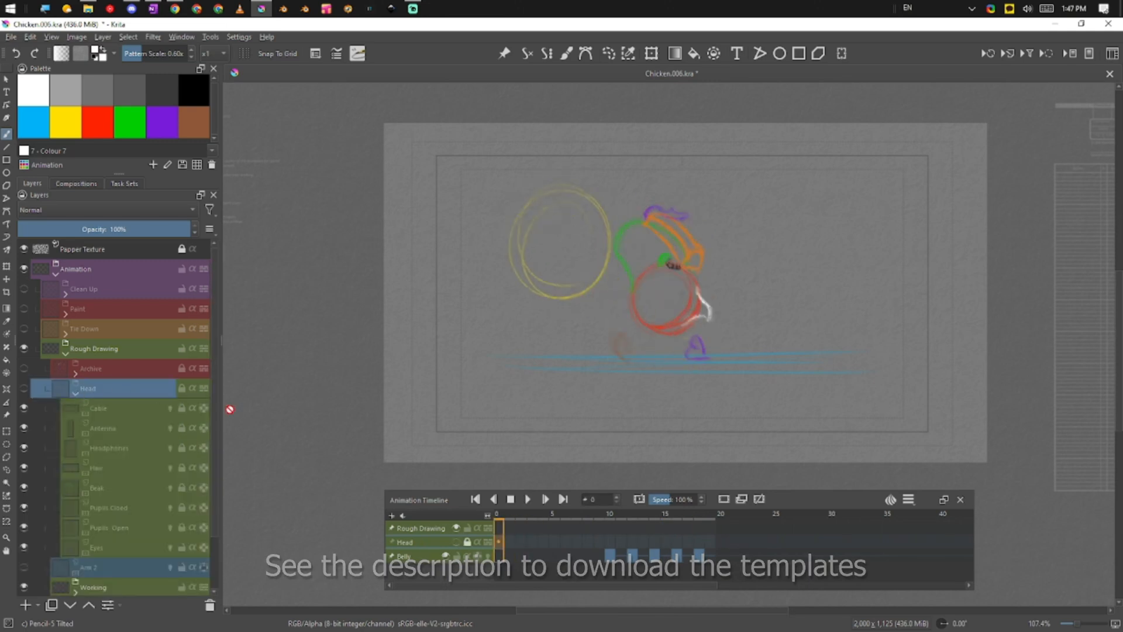
{"action": "left_click_drag", "start_coordinate": [213, 405], "coordinate": [212, 448]}
{"action": "left_click", "coordinate": [114, 491]}
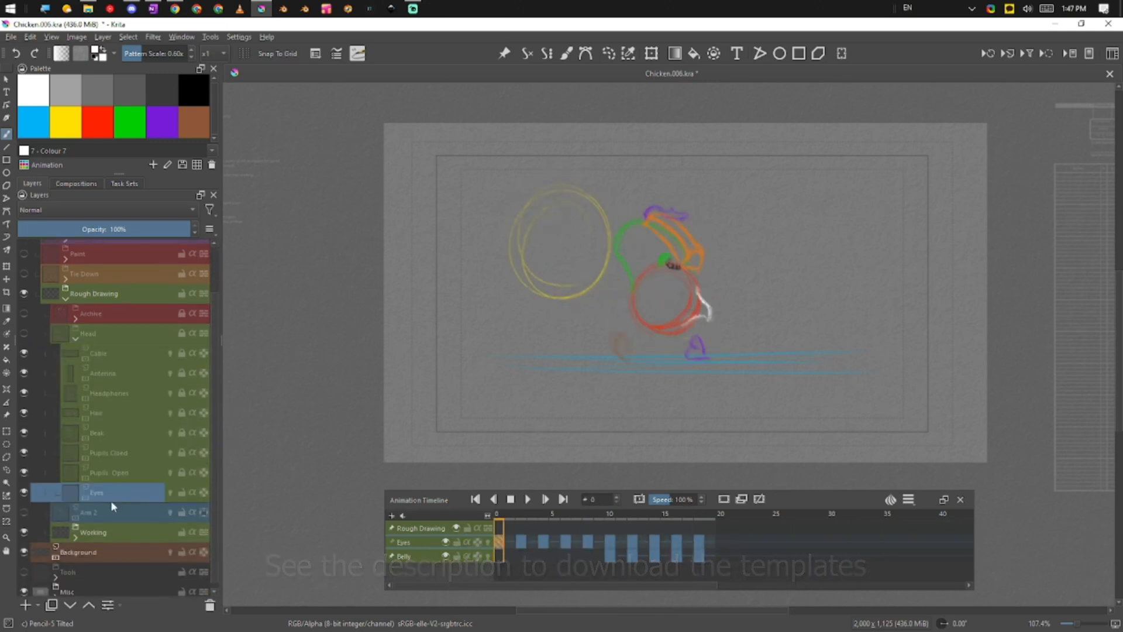
Show Arm 2, add and delete a paint layer above it, and preview the animation
{"action": "left_click", "coordinate": [23, 512]}
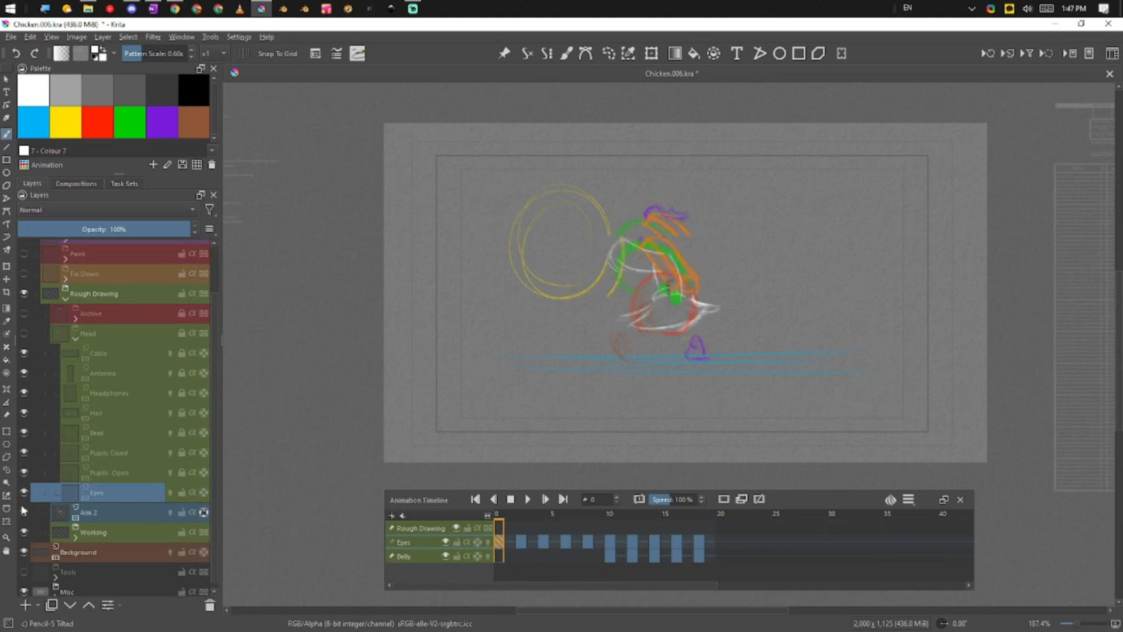
{"action": "left_click", "coordinate": [127, 511]}
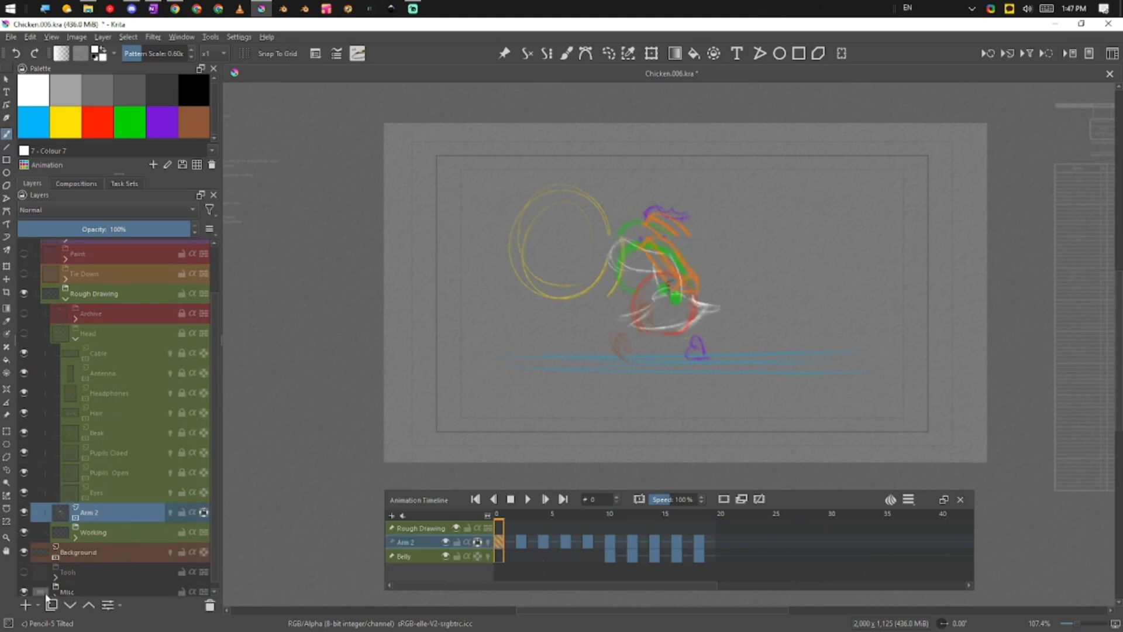
{"action": "left_click", "coordinate": [25, 605]}
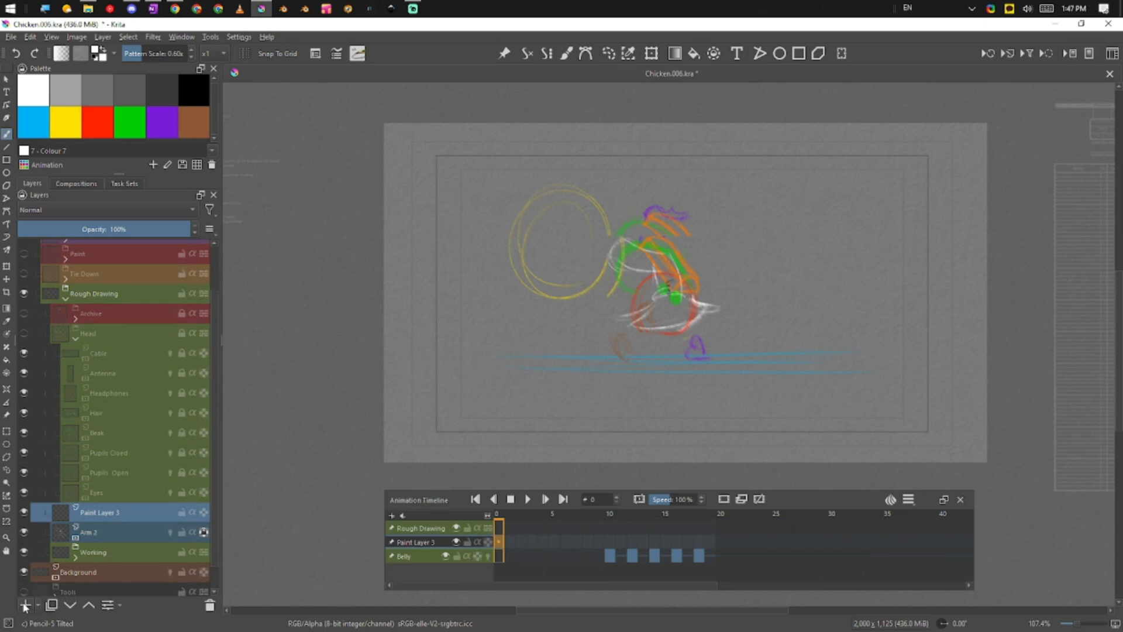
{"action": "left_click", "coordinate": [209, 606]}
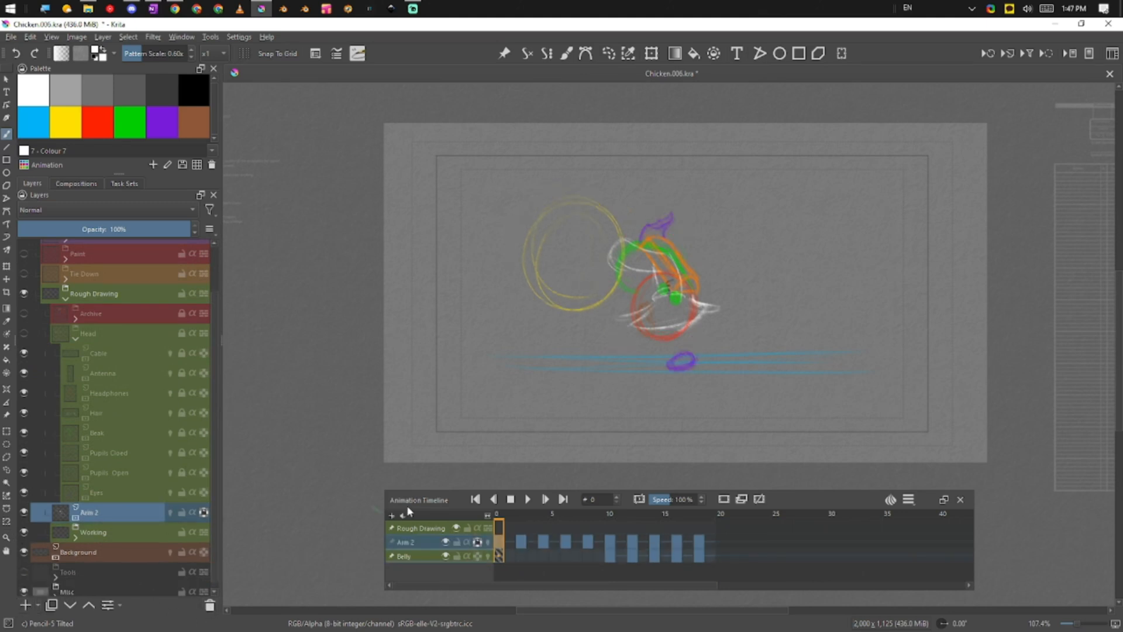
{"action": "left_click", "coordinate": [530, 502]}
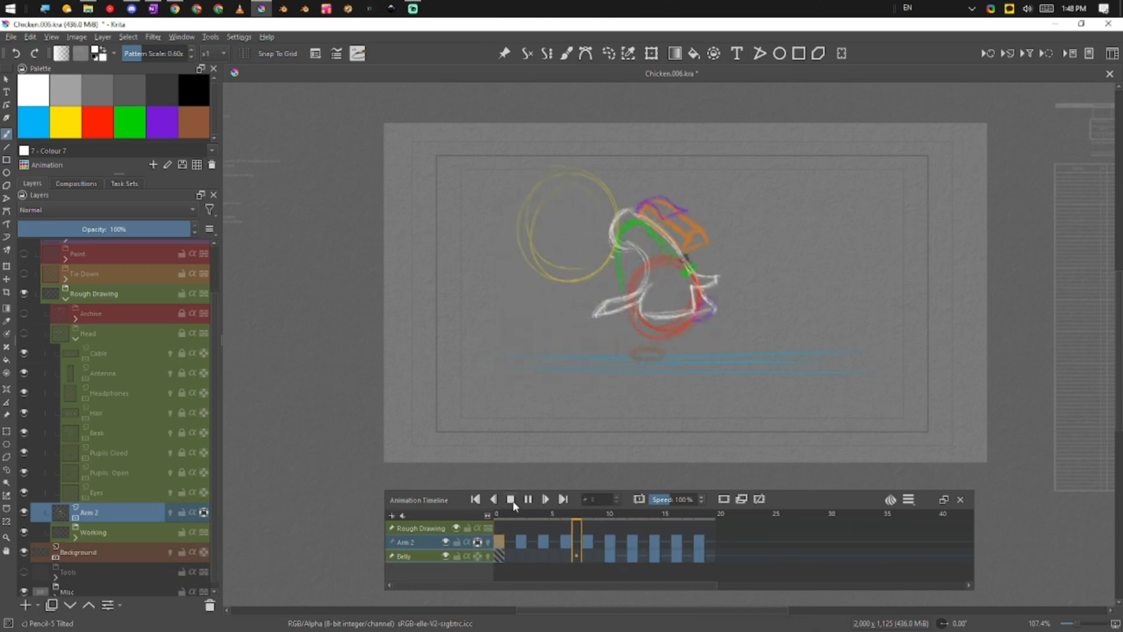
{"action": "left_click", "coordinate": [510, 499]}
Switch between the Eyes and Pupils Open layers, then select and show the Head group
{"action": "left_click", "coordinate": [40, 494]}
{"action": "left_click", "coordinate": [132, 474]}
{"action": "left_click", "coordinate": [134, 493]}
{"action": "left_click", "coordinate": [134, 476]}
{"action": "left_click", "coordinate": [130, 496]}
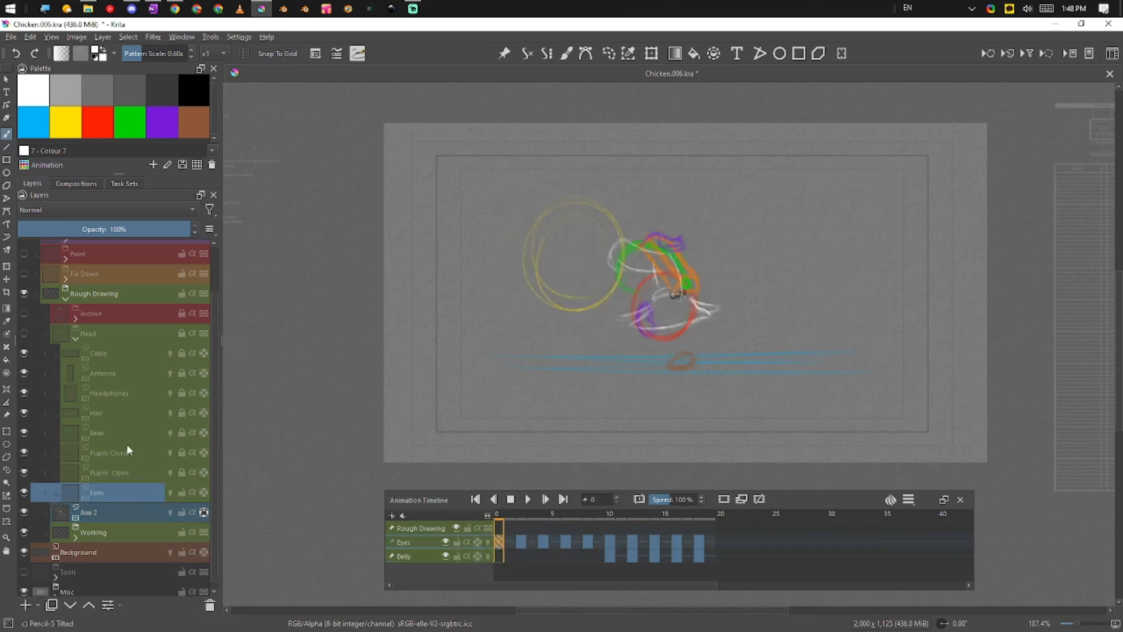
{"action": "left_click", "coordinate": [116, 333]}
{"action": "left_click", "coordinate": [23, 333]}
Hide Antenna, Headphones, Hair, Beak, Pupils Closed and Pupils Open, keep Eyes, and play
{"action": "left_click", "coordinate": [24, 373]}
{"action": "left_click", "coordinate": [24, 392]}
{"action": "left_click", "coordinate": [23, 413]}
{"action": "left_click", "coordinate": [23, 433]}
{"action": "left_click", "coordinate": [24, 452]}
{"action": "left_click", "coordinate": [24, 472]}
{"action": "left_click", "coordinate": [24, 491]}
{"action": "left_click", "coordinate": [24, 492]}
{"action": "left_click", "coordinate": [531, 500]}
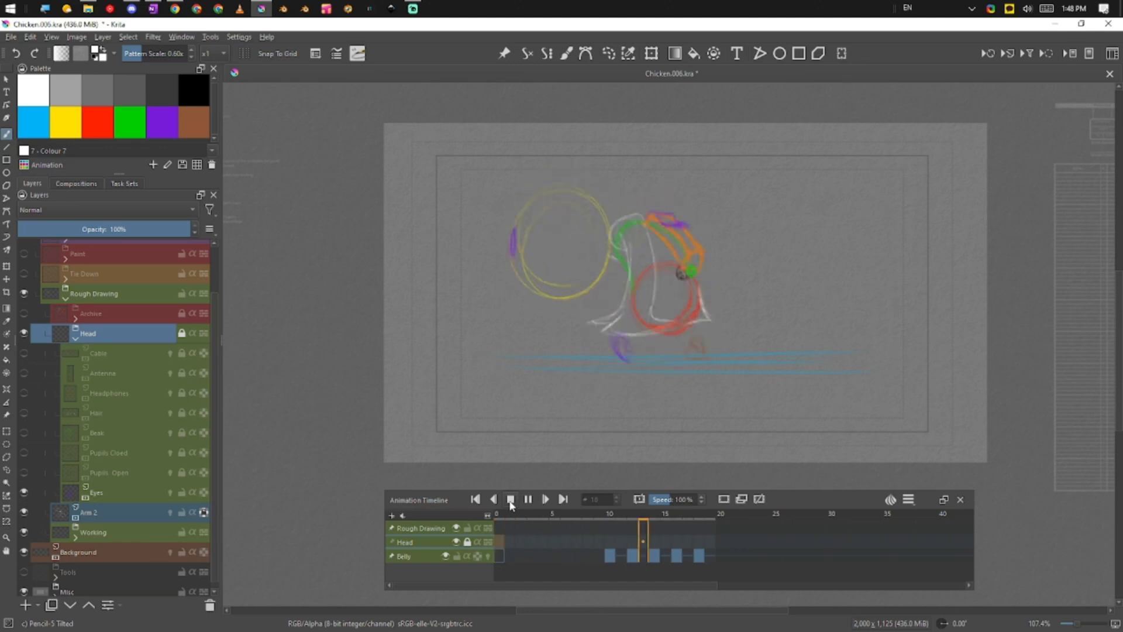
Show and select Pupils Open, then play and stop the walk cycle to check it
{"action": "left_click", "coordinate": [24, 472]}
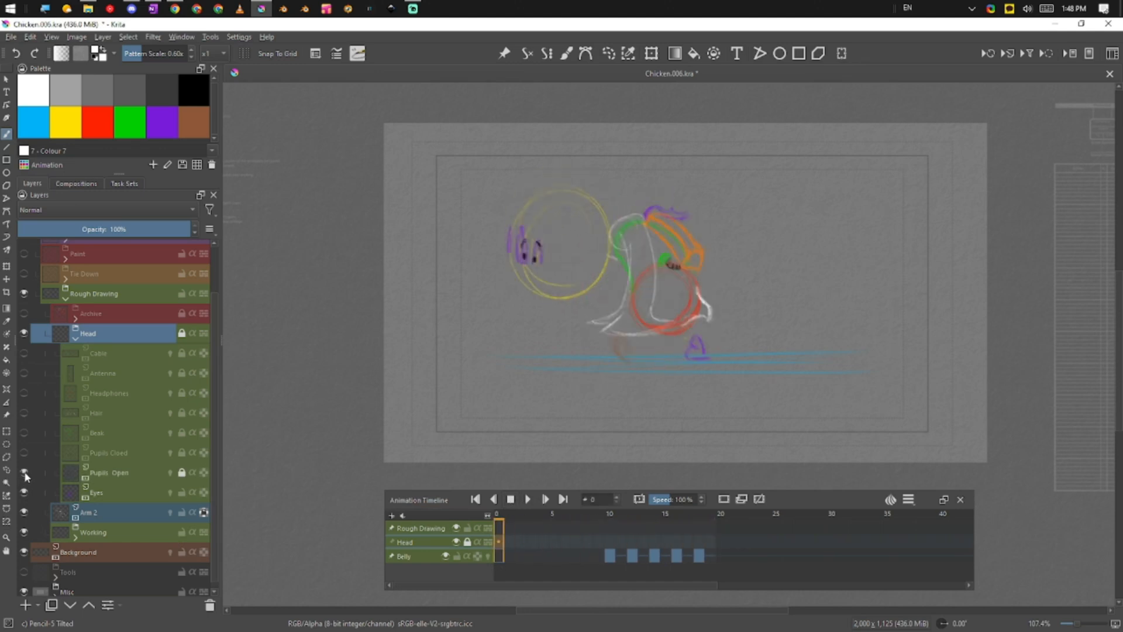
{"action": "left_click", "coordinate": [116, 473]}
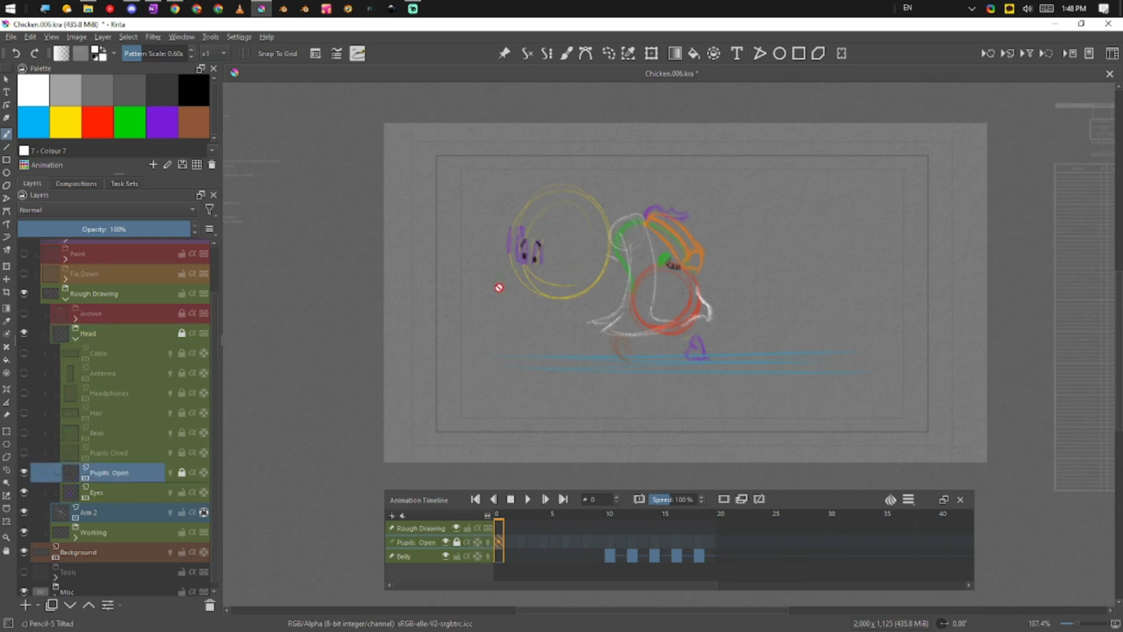
{"action": "left_click", "coordinate": [529, 499]}
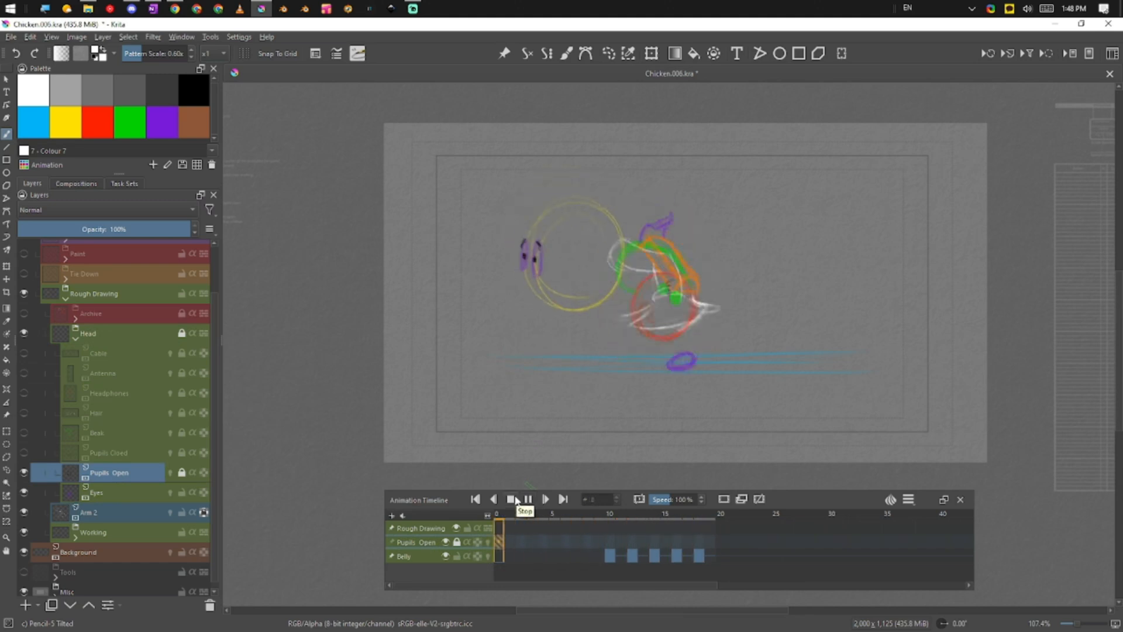
{"action": "left_click", "coordinate": [512, 501]}
Select Pupils Closed, show it instead of Pupils Open, and play the animation
{"action": "left_click", "coordinate": [510, 500]}
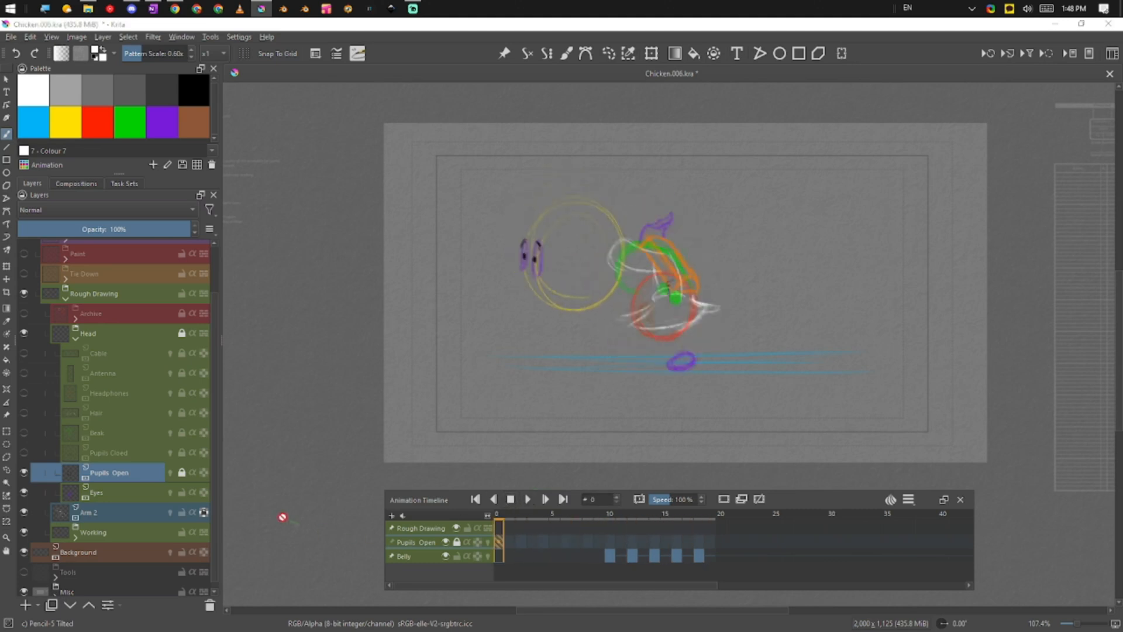
{"action": "left_click", "coordinate": [114, 456]}
{"action": "left_click", "coordinate": [23, 452]}
{"action": "left_click", "coordinate": [23, 472]}
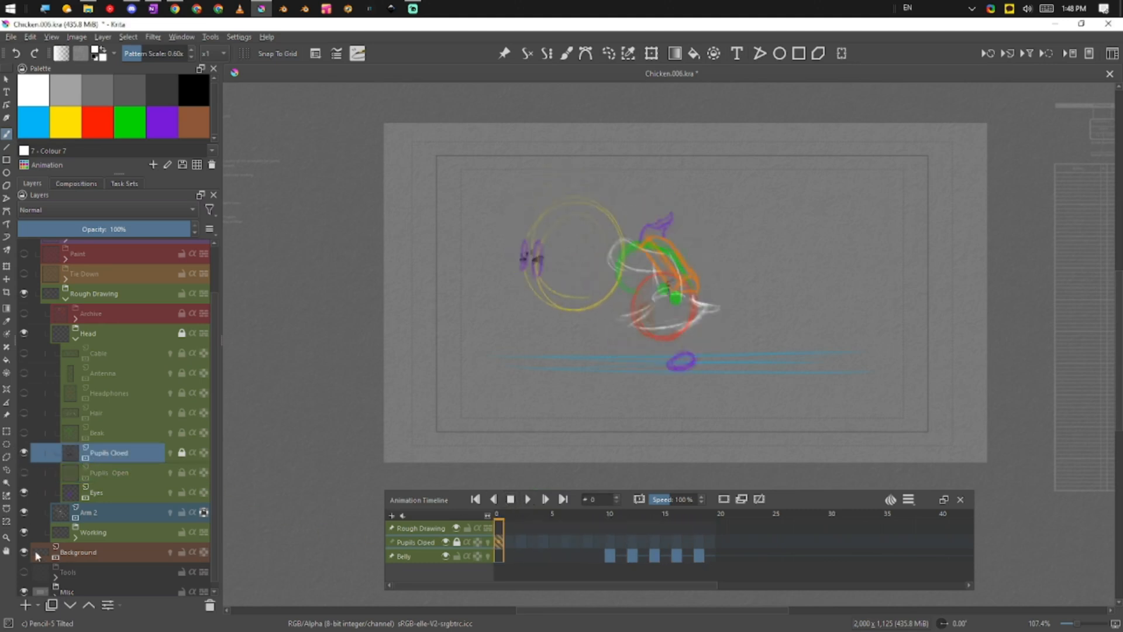
{"action": "left_click", "coordinate": [528, 499]}
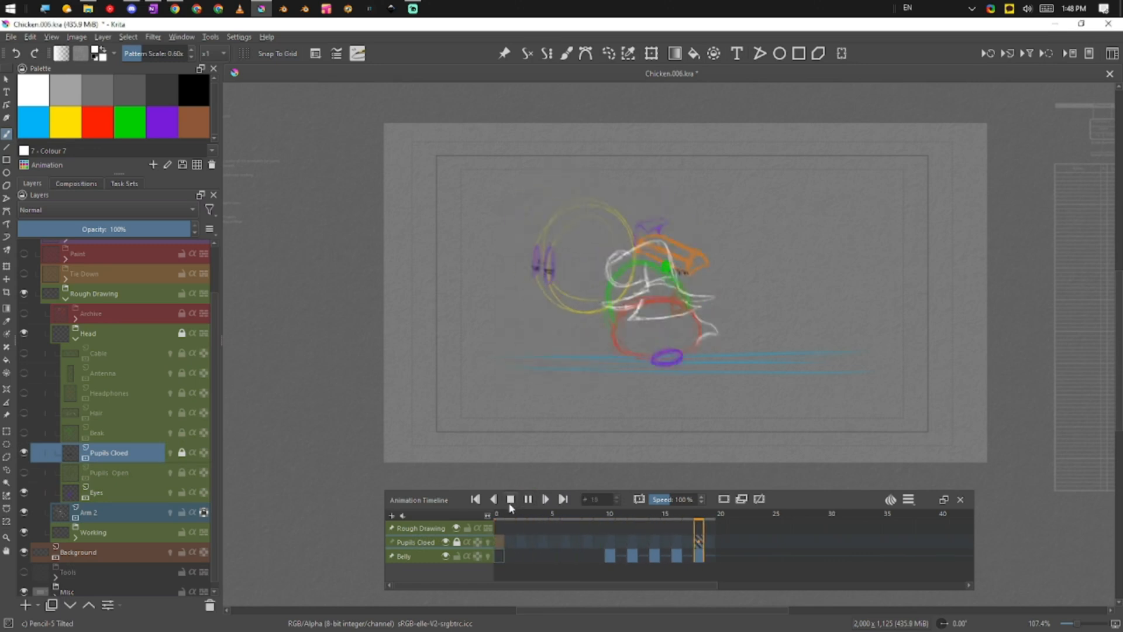
Replay with open pupils, stop at frame 16, then switch back to closed pupils
{"action": "left_click", "coordinate": [24, 452]}
{"action": "left_click", "coordinate": [24, 473]}
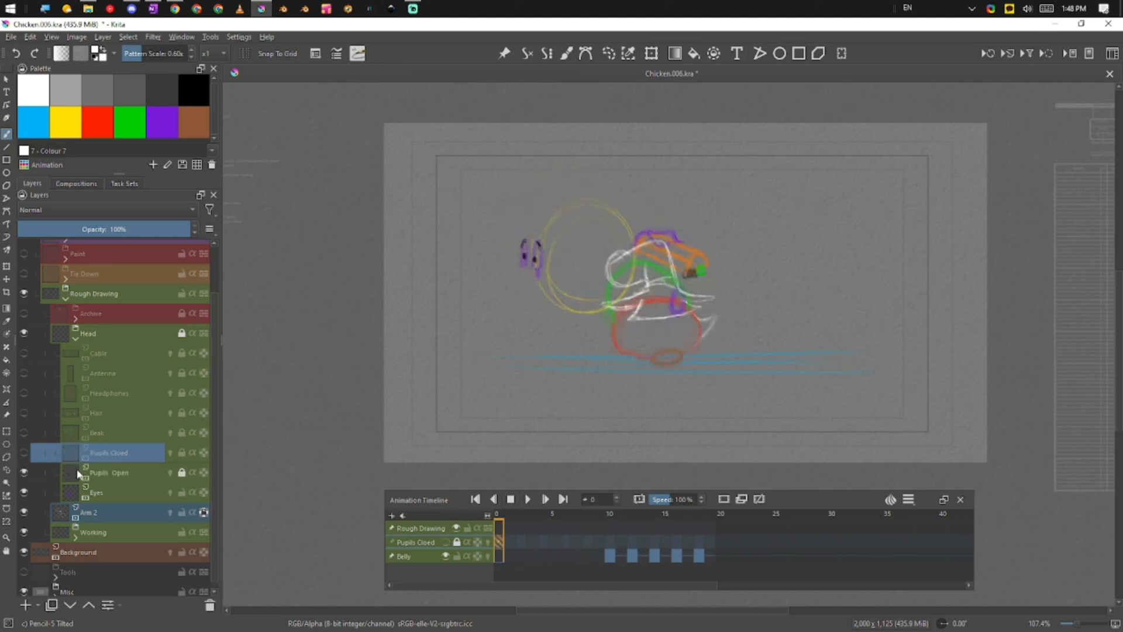
{"action": "left_click", "coordinate": [518, 498]}
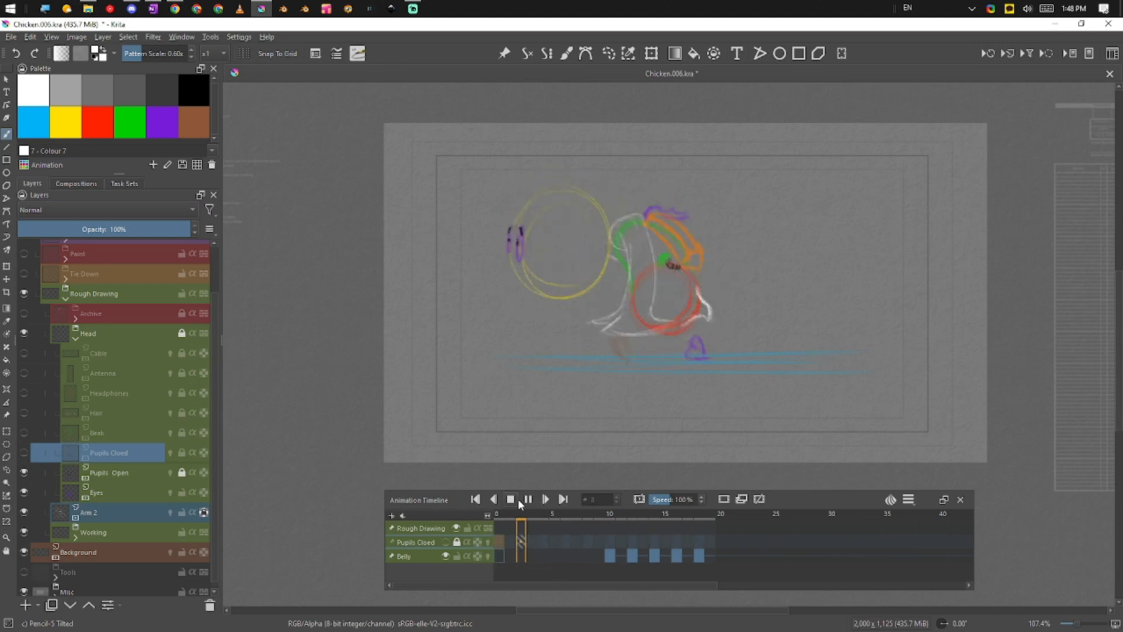
{"action": "left_click", "coordinate": [528, 499]}
{"action": "left_click", "coordinate": [24, 472]}
{"action": "left_click", "coordinate": [24, 452]}
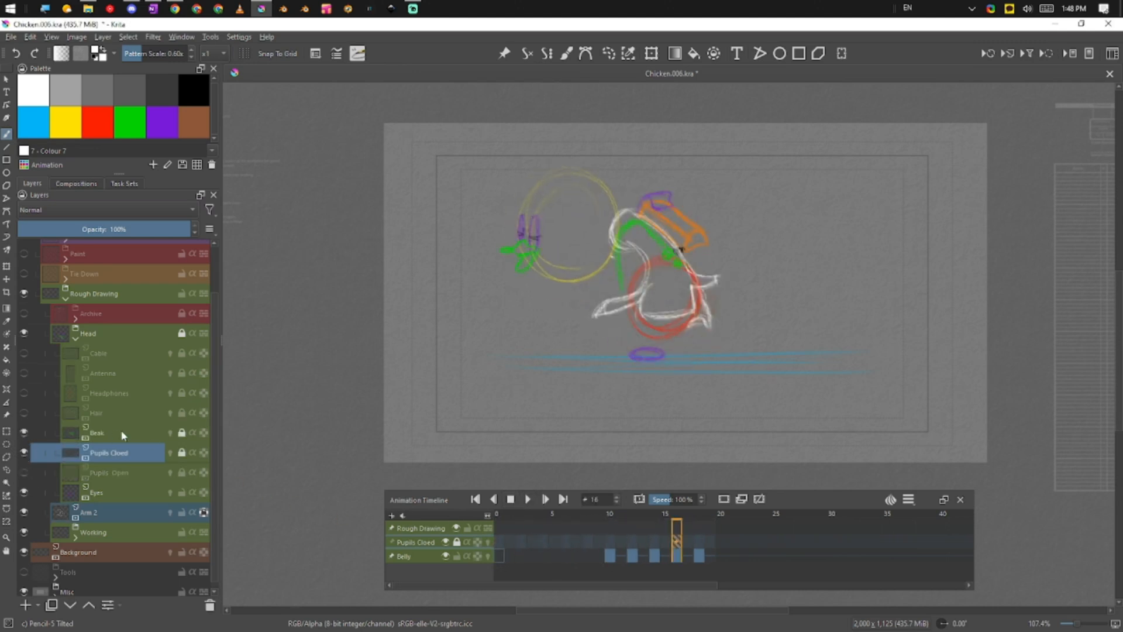
Select Beak and review playback, then show the Headphones layer and play again
{"action": "left_click", "coordinate": [123, 434]}
{"action": "mouse_move", "coordinate": [111, 442]}
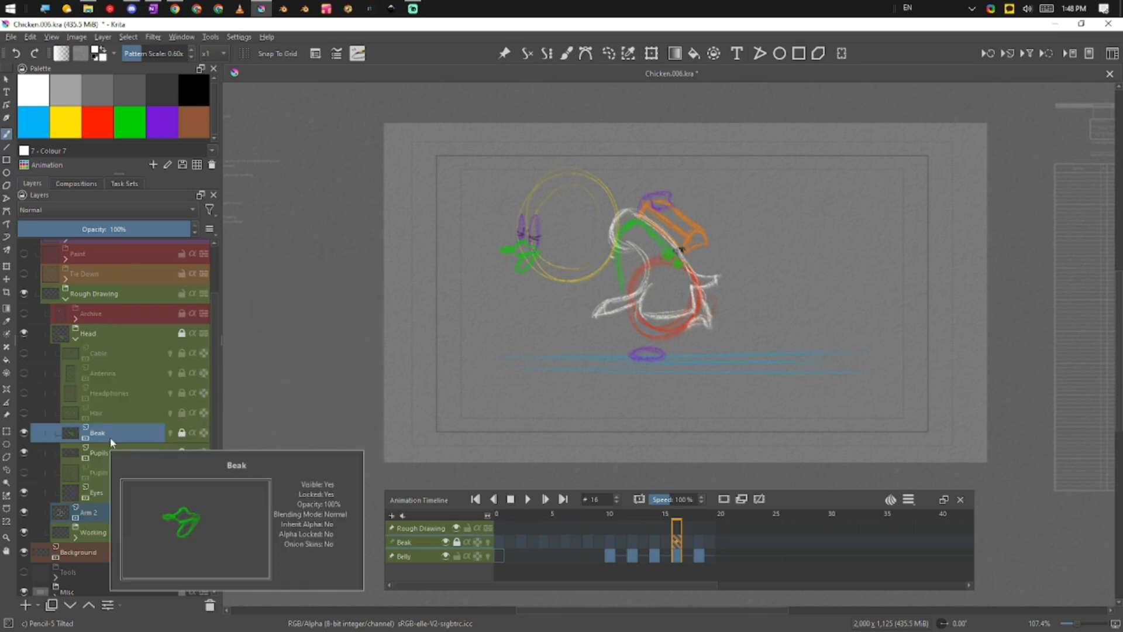
{"action": "left_click", "coordinate": [528, 501]}
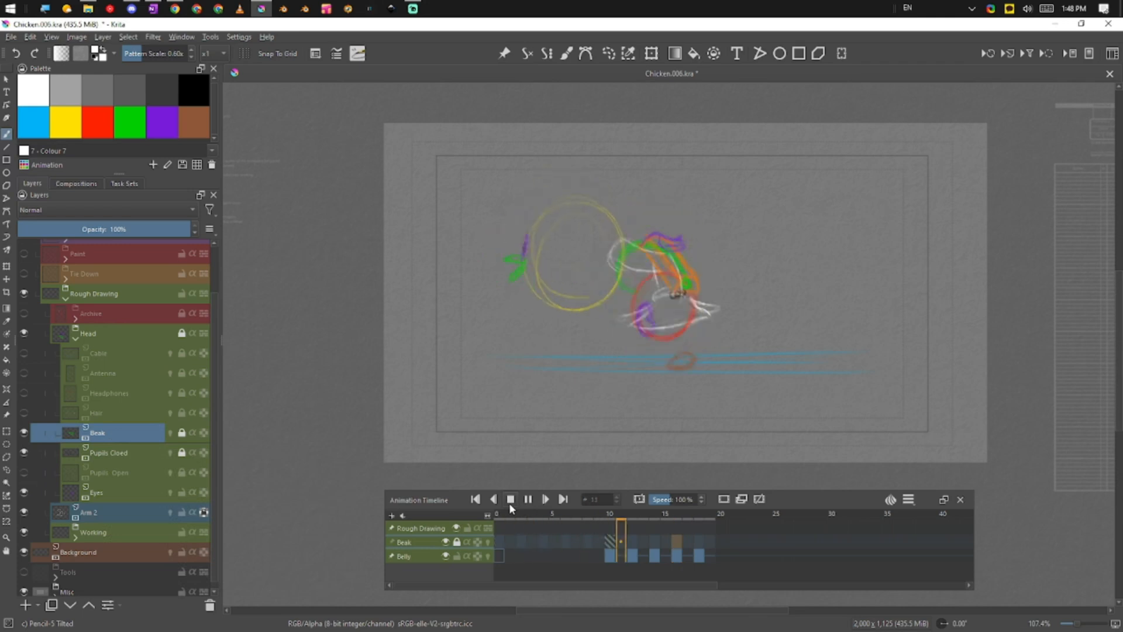
{"action": "left_click", "coordinate": [509, 501]}
{"action": "left_click", "coordinate": [24, 392]}
{"action": "left_click", "coordinate": [529, 500]}
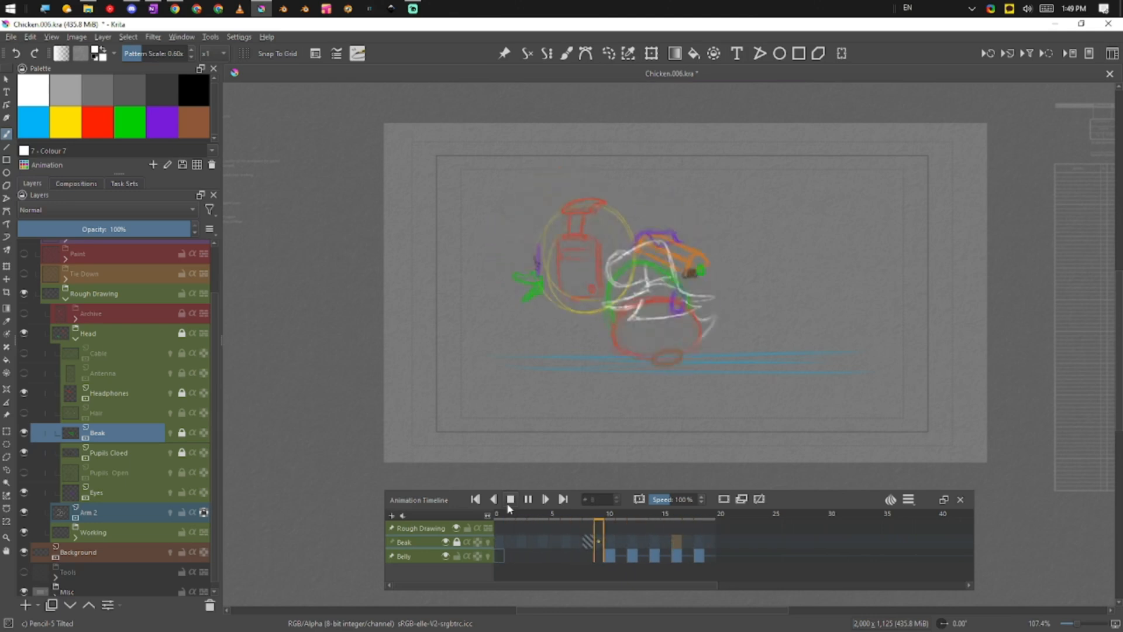
Show and select the Hair layer, then play and stop the walk cycle
{"action": "left_click", "coordinate": [24, 412]}
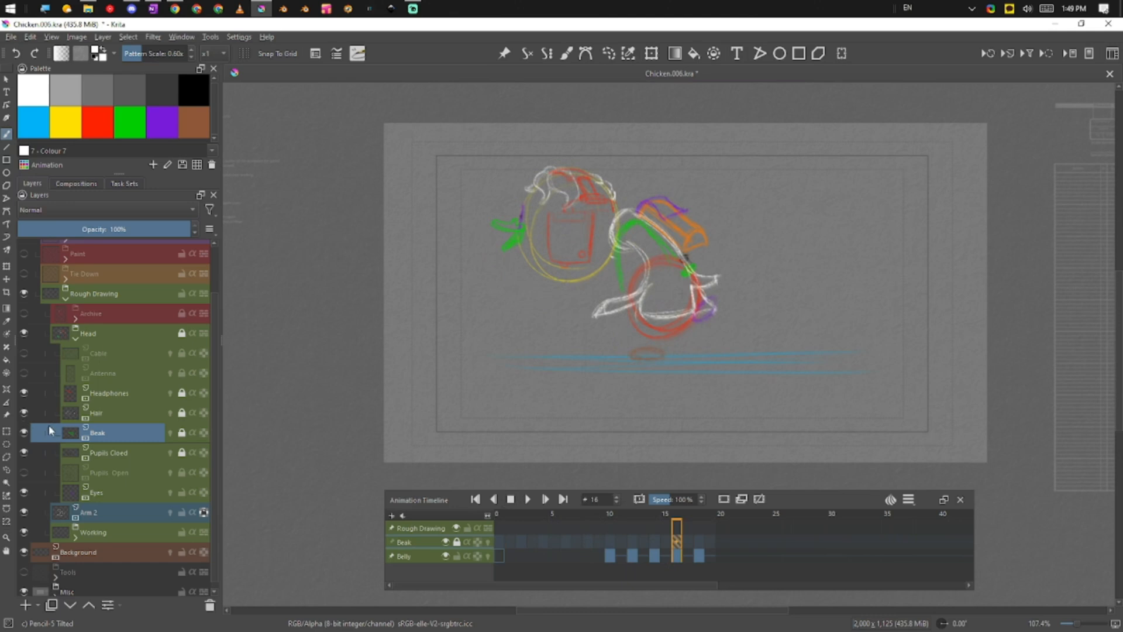
{"action": "left_click", "coordinate": [131, 417]}
{"action": "left_click", "coordinate": [529, 498]}
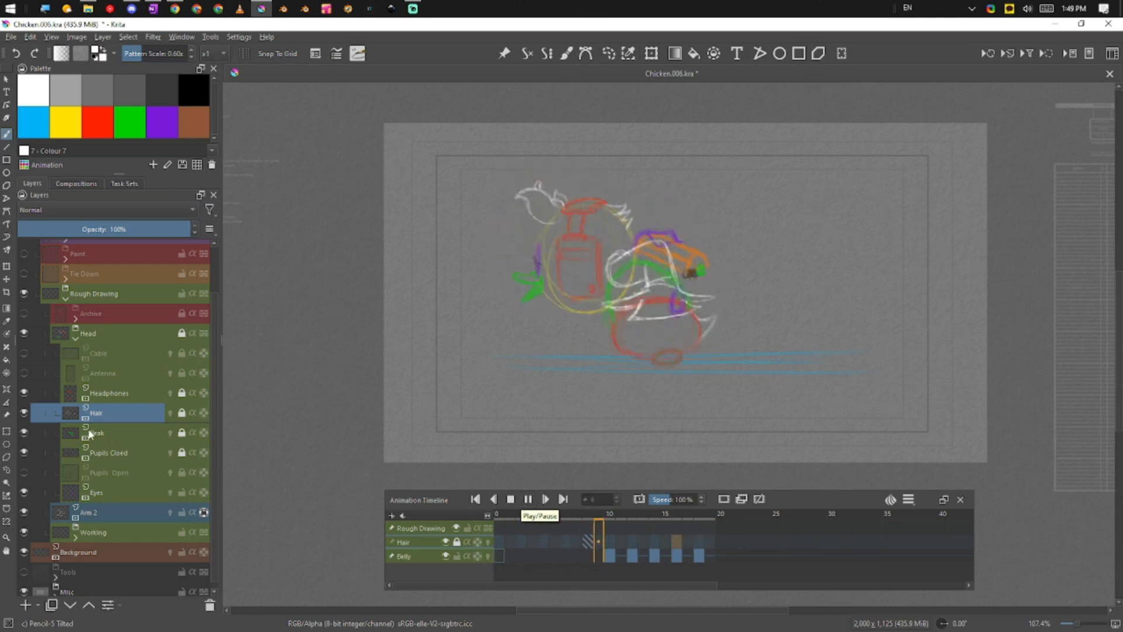
{"action": "left_click", "coordinate": [511, 499]}
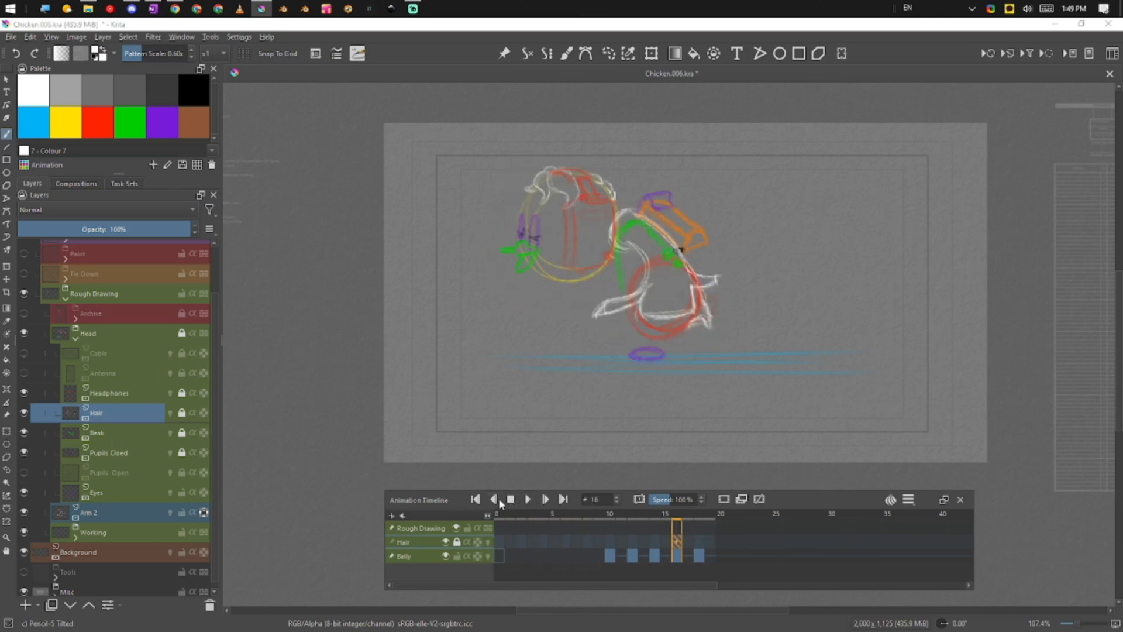
Show and select the Antenna layer, then play the animation
{"action": "left_click", "coordinate": [109, 377]}
{"action": "left_click", "coordinate": [24, 372]}
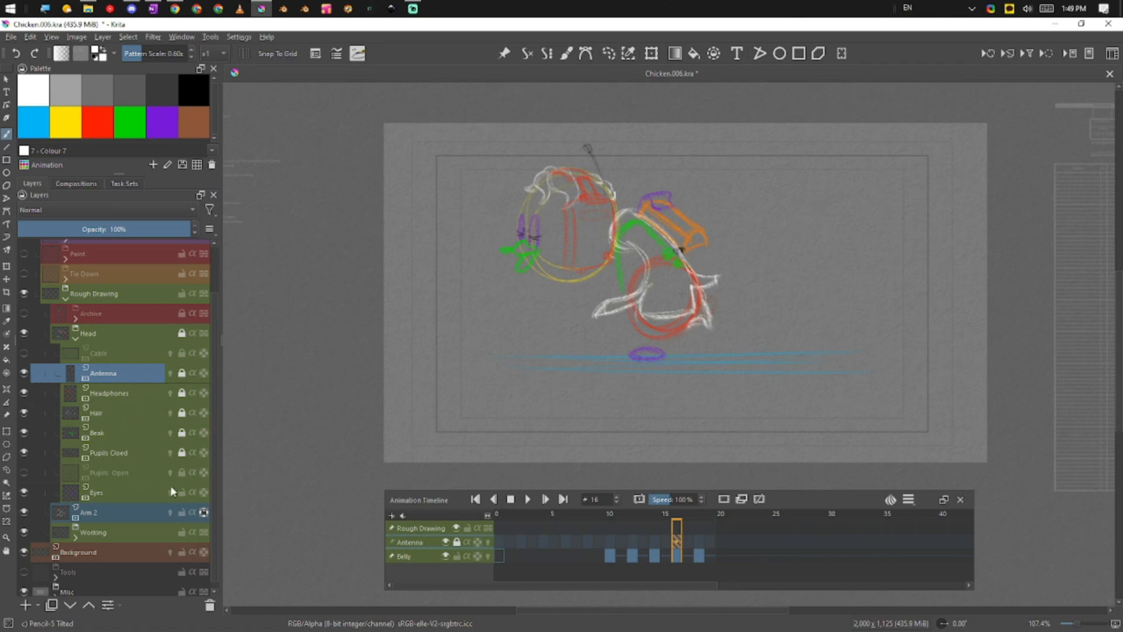
{"action": "left_click", "coordinate": [529, 500]}
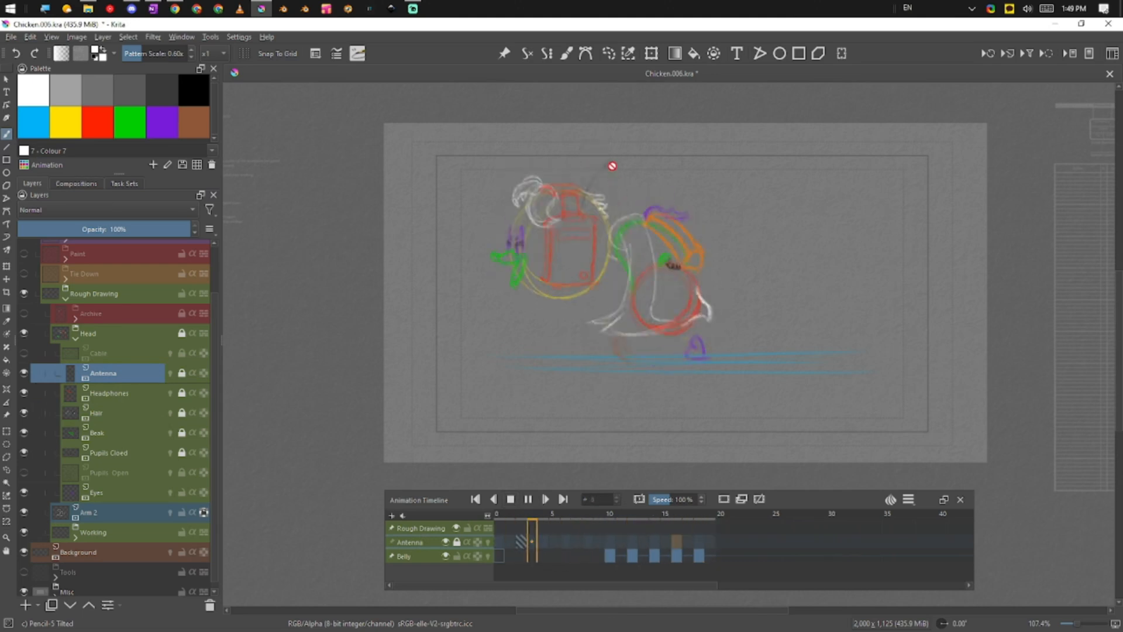
Show and select the Cable layer, play it back, then collapse the Head group
{"action": "left_click", "coordinate": [113, 355]}
{"action": "left_click", "coordinate": [23, 353]}
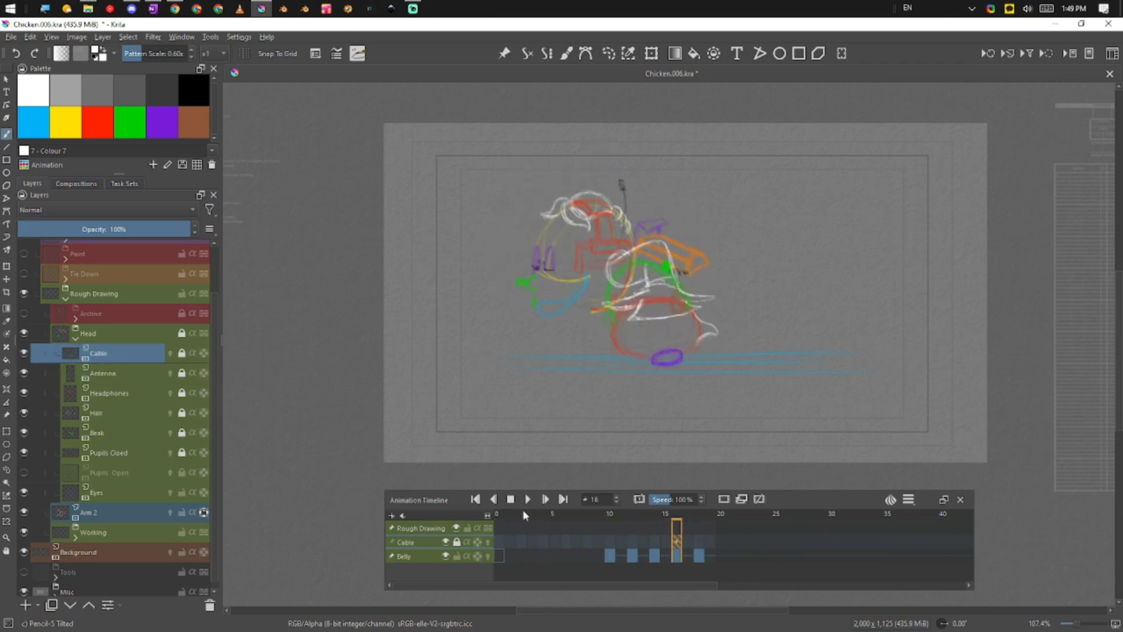
{"action": "left_click", "coordinate": [527, 499]}
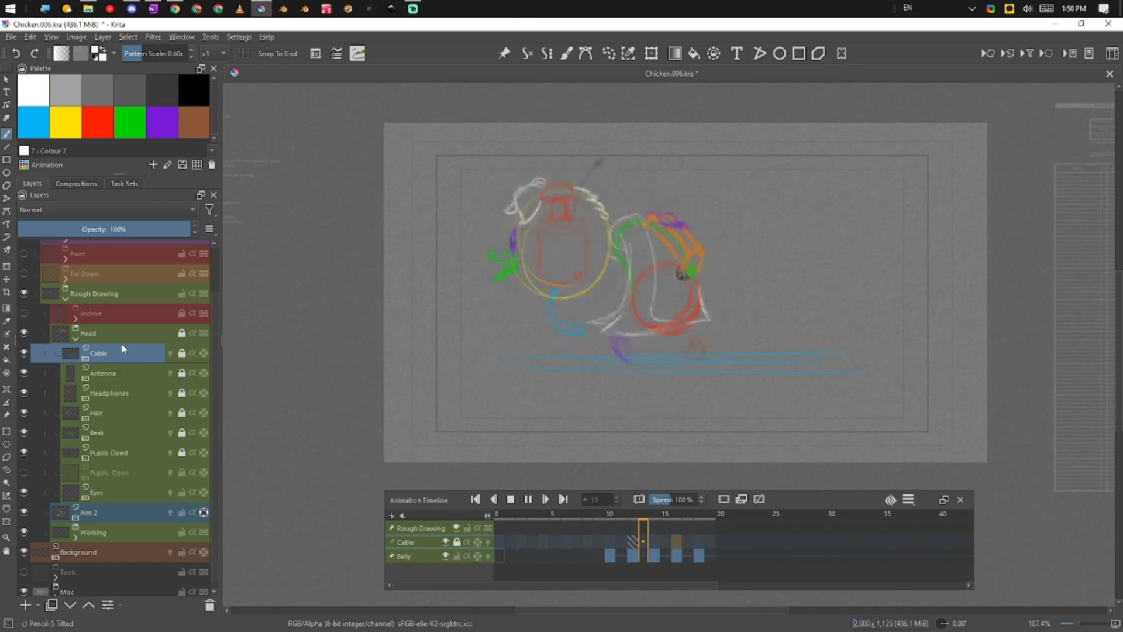
{"action": "left_click", "coordinate": [76, 338]}
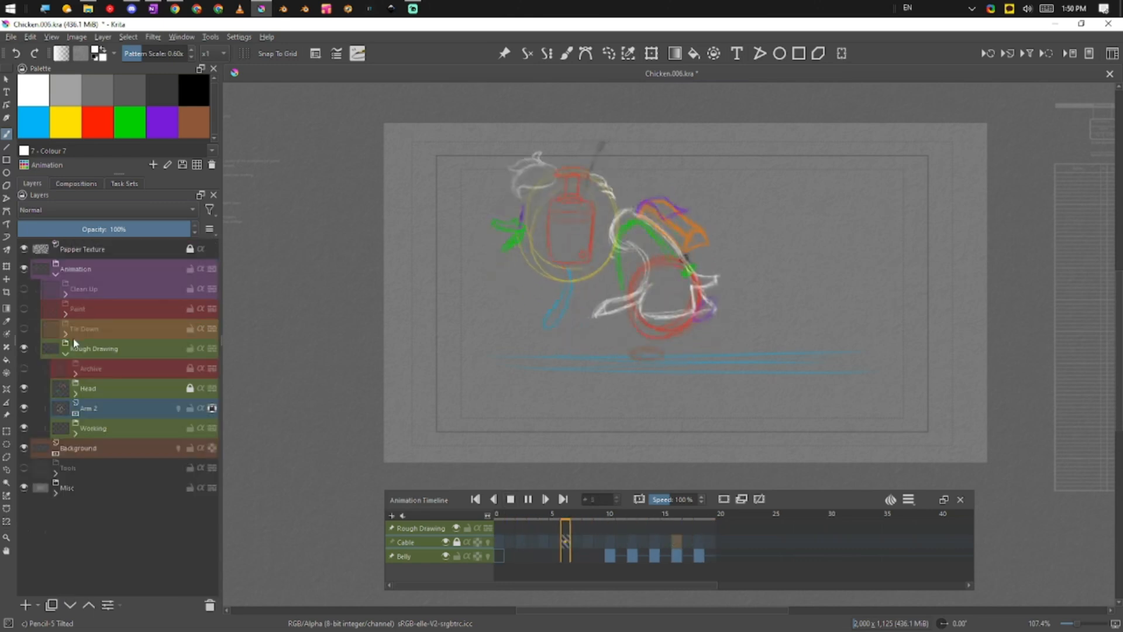
Select and hide the new Head group, then play the walk cycle with the archived head
{"action": "left_click", "coordinate": [116, 373]}
{"action": "left_click", "coordinate": [106, 398]}
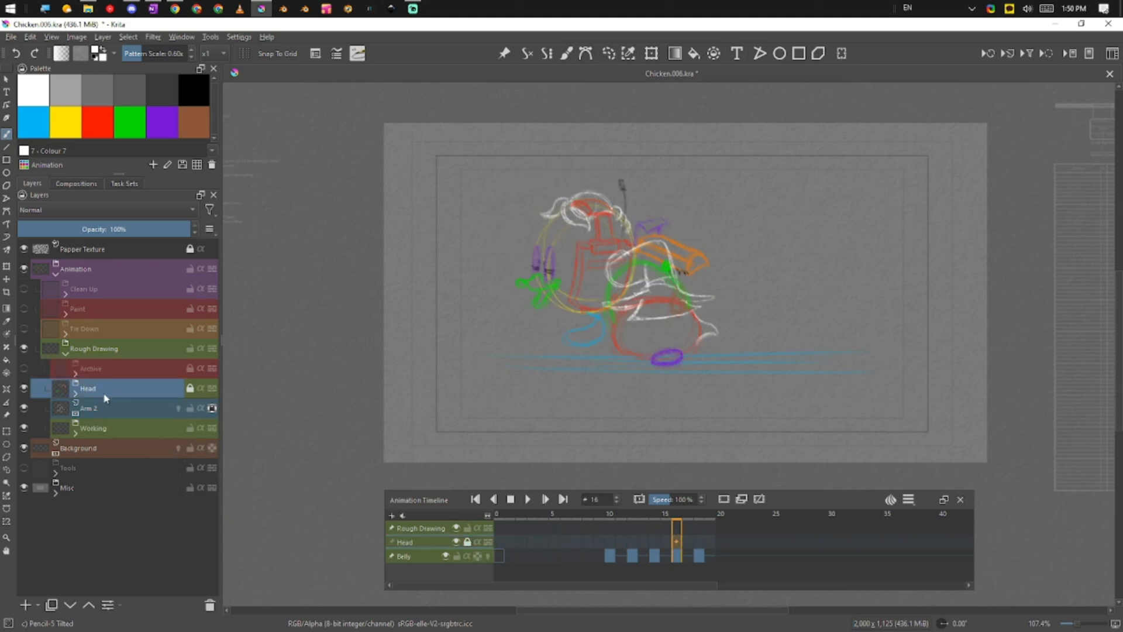
{"action": "left_click", "coordinate": [24, 388]}
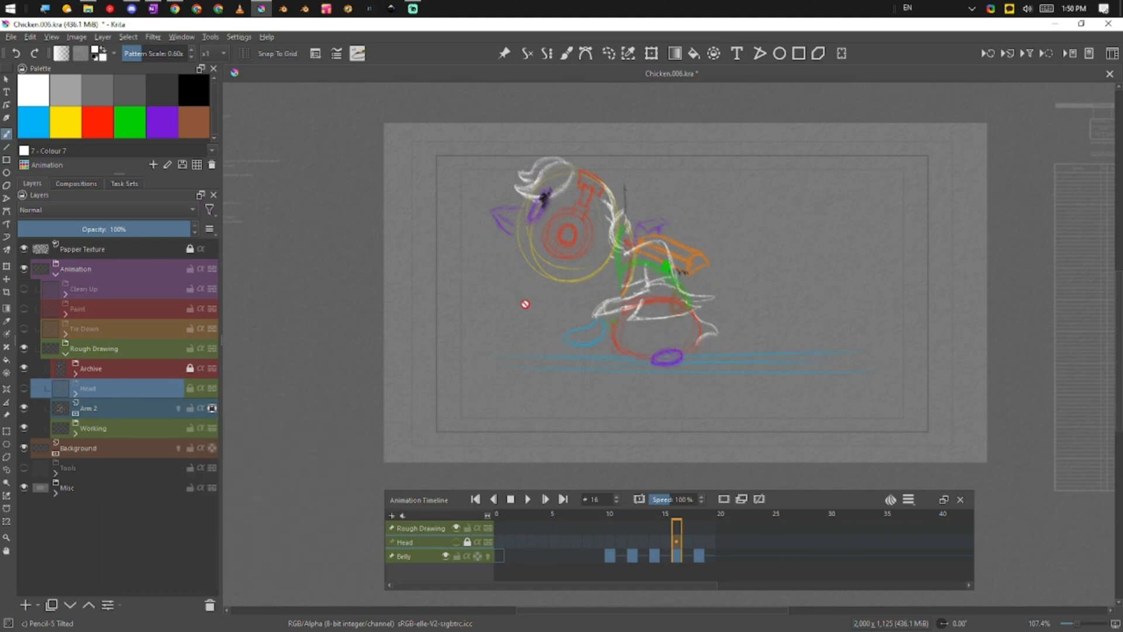
{"action": "left_click", "coordinate": [527, 499]}
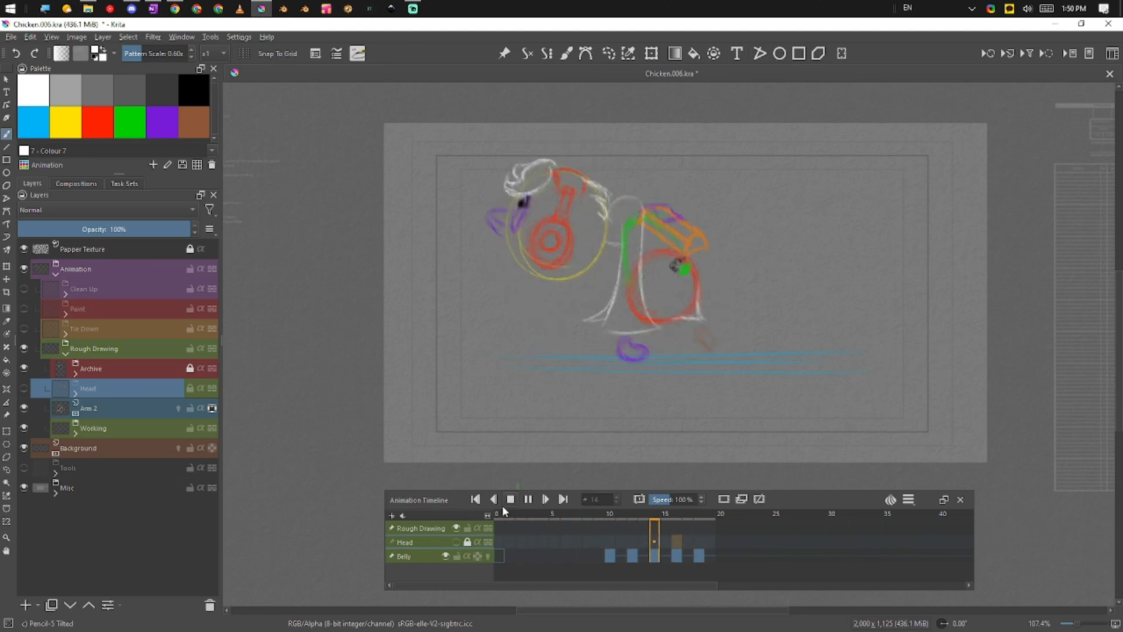
Hide Archive, show Head again, and play the walk cycle from the start
{"action": "left_click", "coordinate": [24, 369]}
{"action": "left_click", "coordinate": [25, 388]}
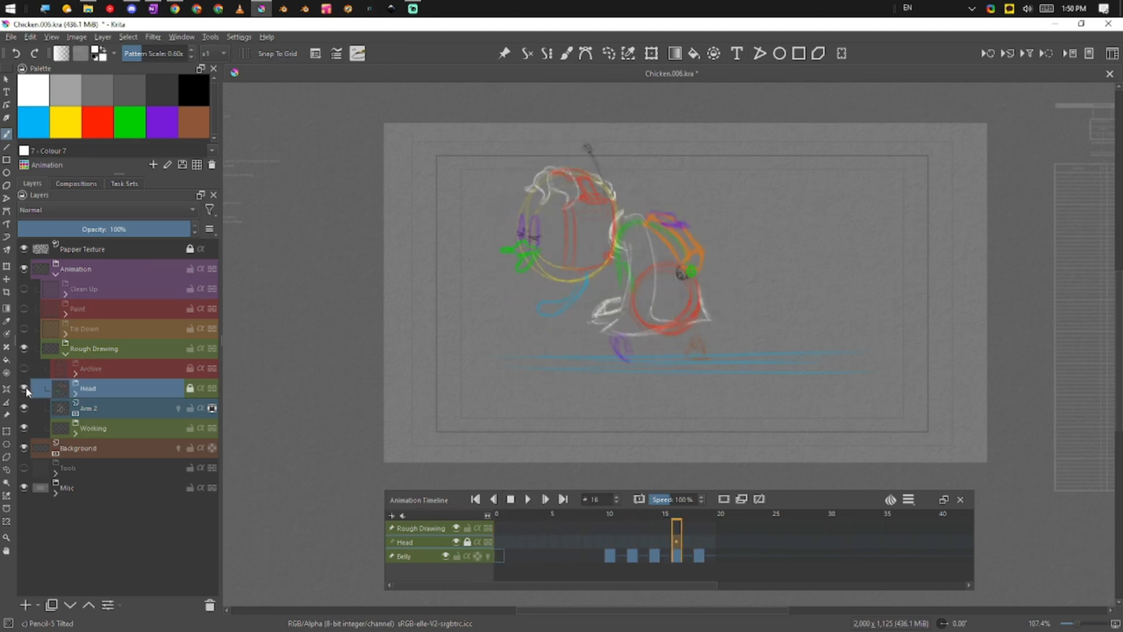
{"action": "left_click", "coordinate": [528, 499]}
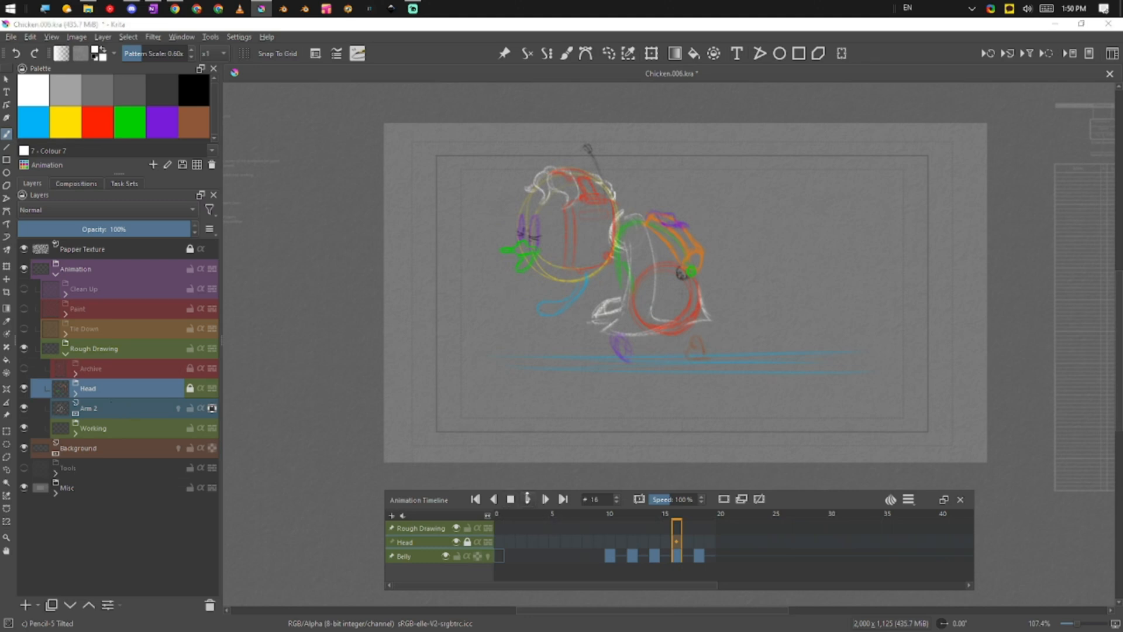